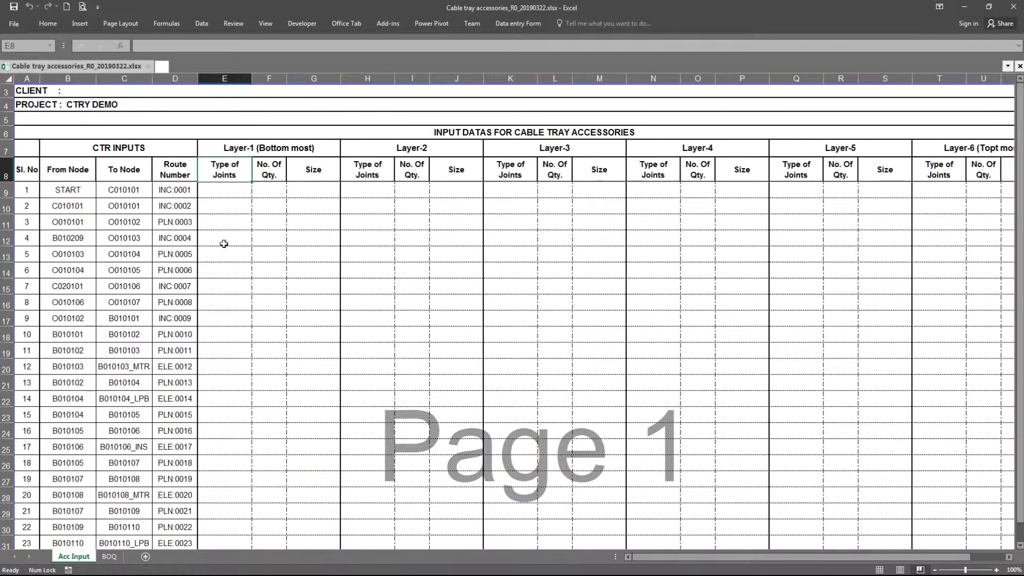
# Review the from nodes, to nodes and route numbers listed on the Acc Input sheet
pyautogui.click(221, 241)
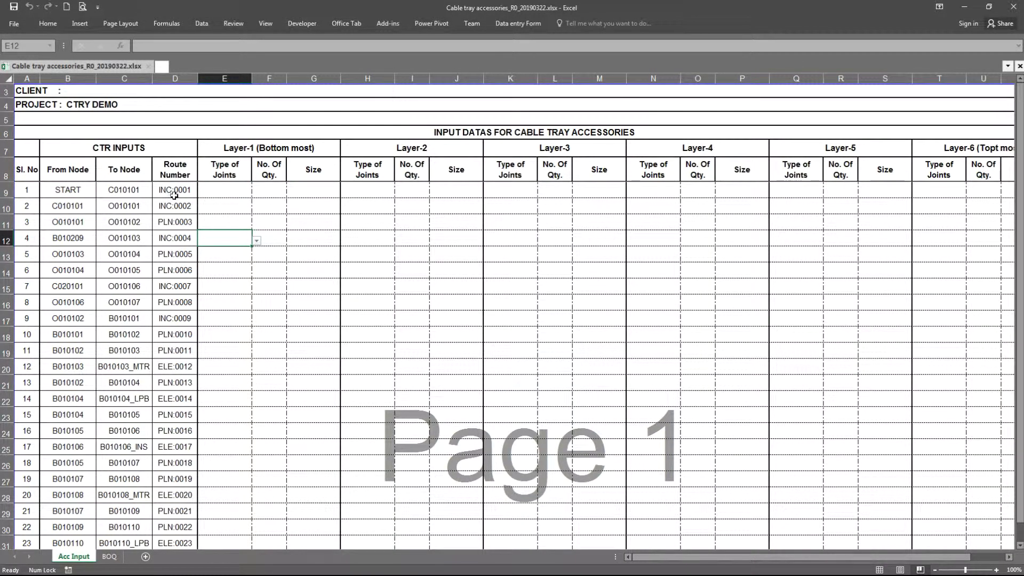
pyautogui.scroll(-1, 83, 368)
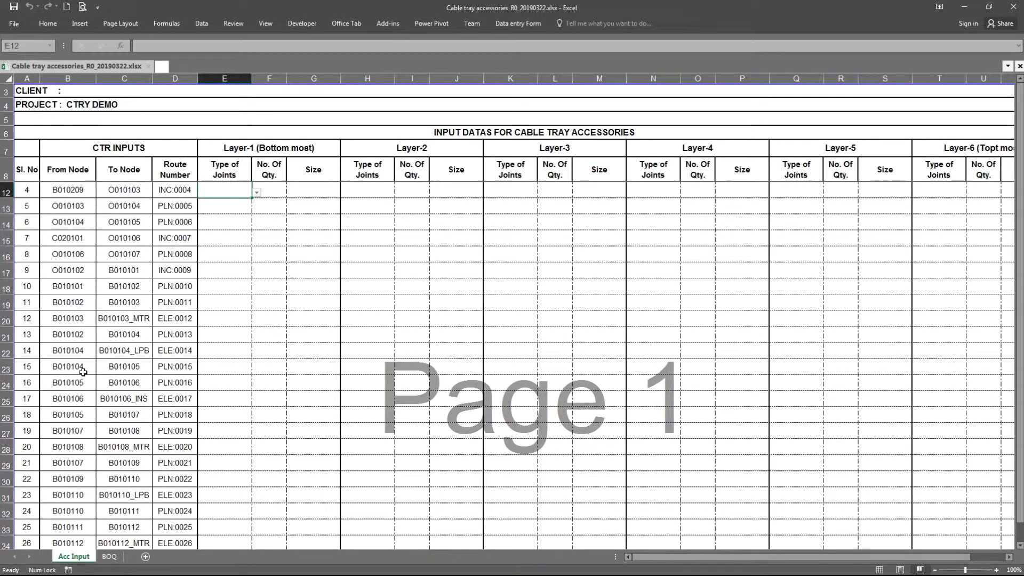
pyautogui.scroll(-6, 83, 371)
pyautogui.scroll(7, 83, 371)
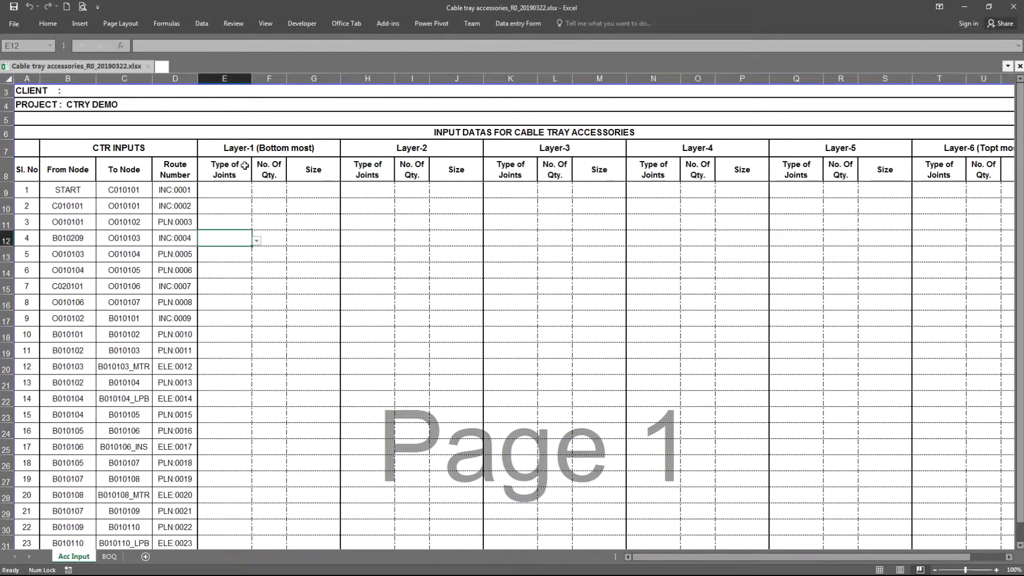
# Switch to the CTR Demo drawing in AutoCAD and examine the Layer-1 to Layer-6 diagram and the overall layout
pyautogui.hotkey('alt', 'Tab')
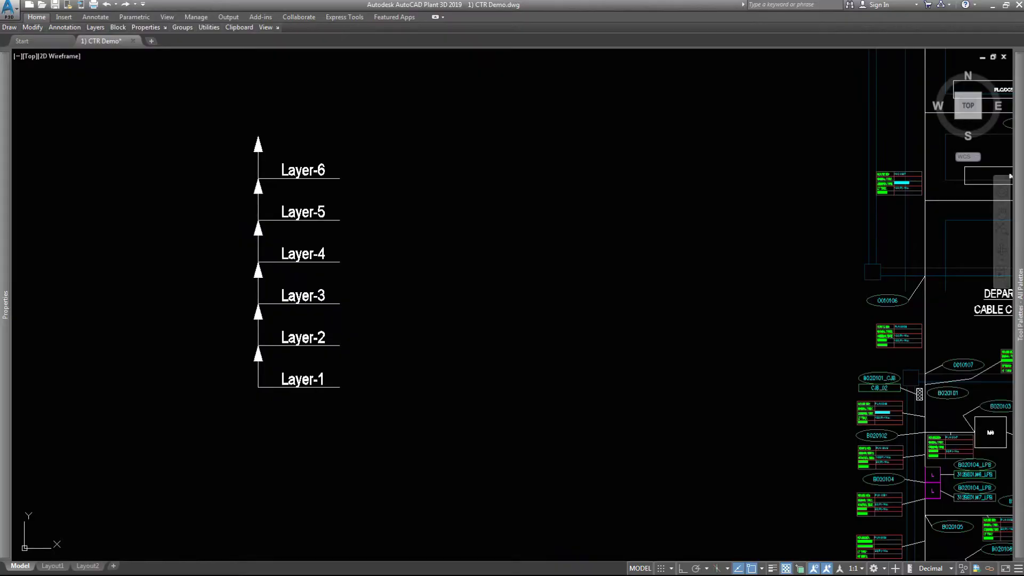
pyautogui.click(358, 206)
pyautogui.press('Escape')
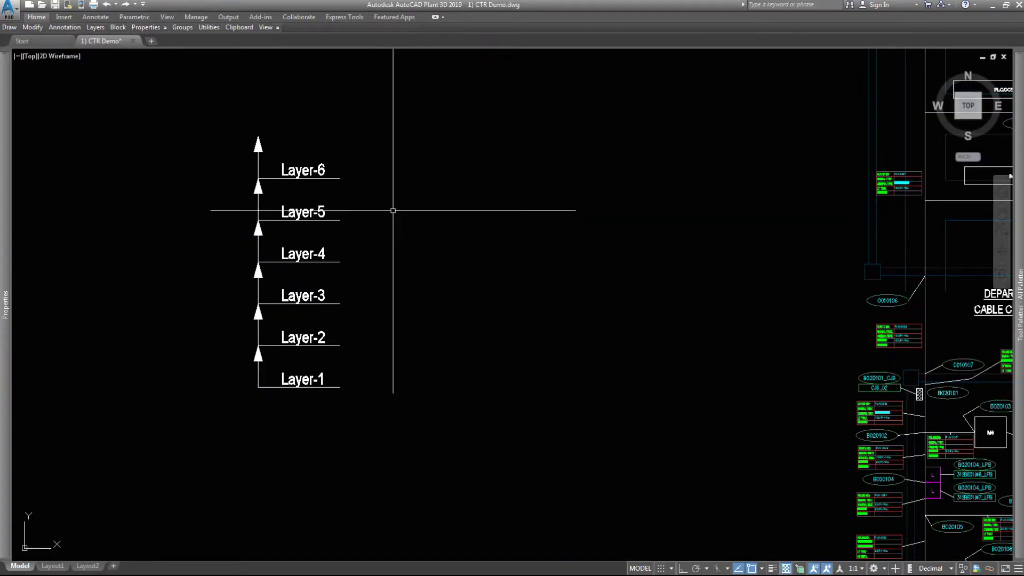
pyautogui.write('p')
pyautogui.press('Return')
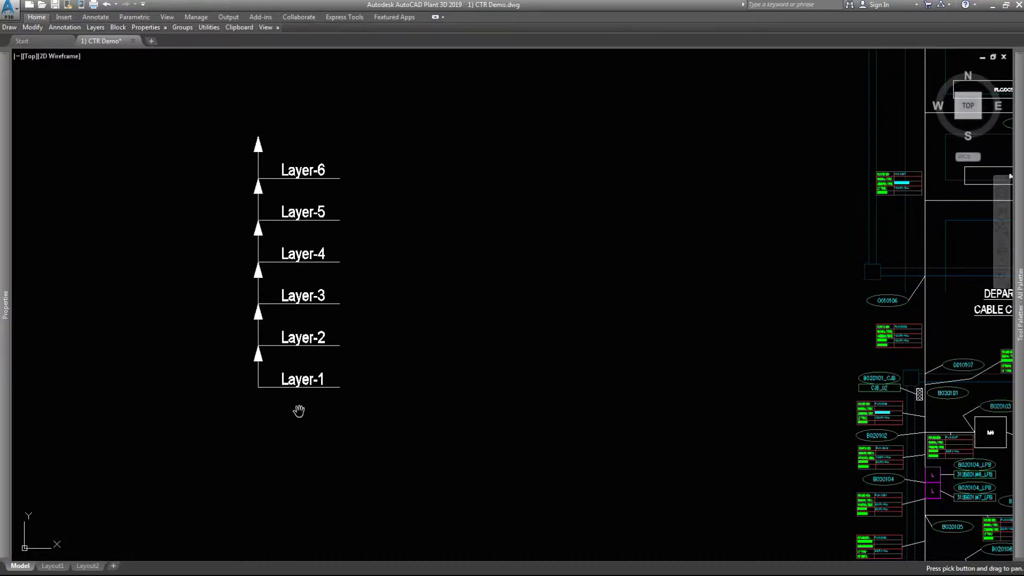
pyautogui.scroll(-6, 442, 227)
pyautogui.moveTo(357, 158); pyautogui.dragTo(352, 234)
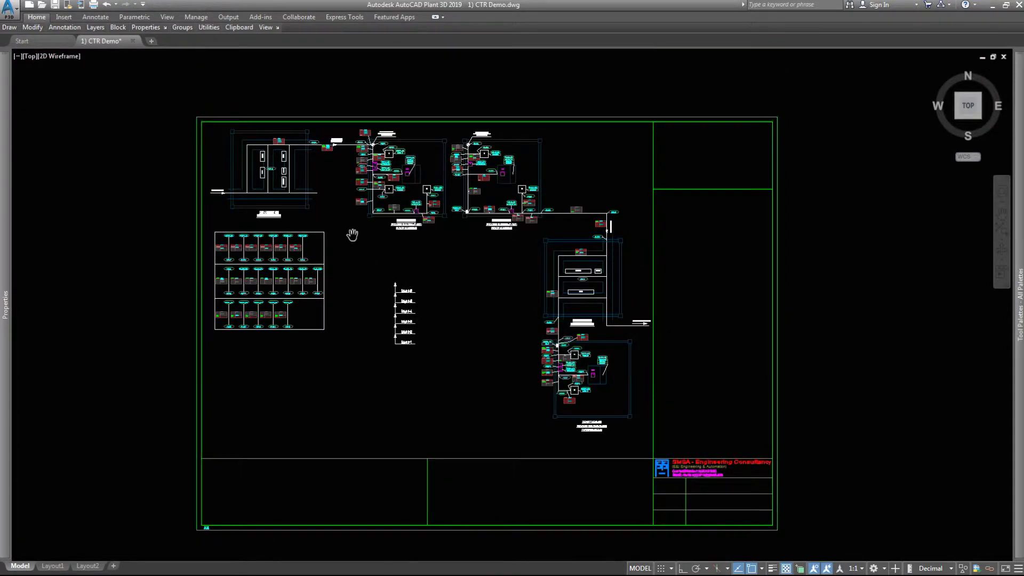
# Examine the cable tray route tables of Process Building-01, Floor Number-01, from PLN:0010 down to PLN:0025
pyautogui.scroll(10, 331, 153)
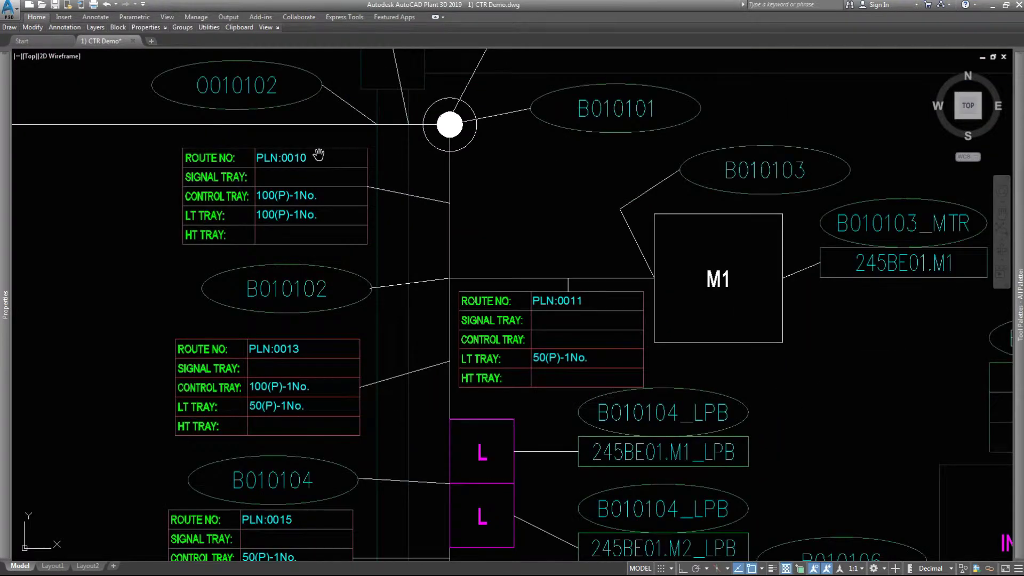
pyautogui.scroll(-8, 293, 155)
pyautogui.scroll(6, 285, 205)
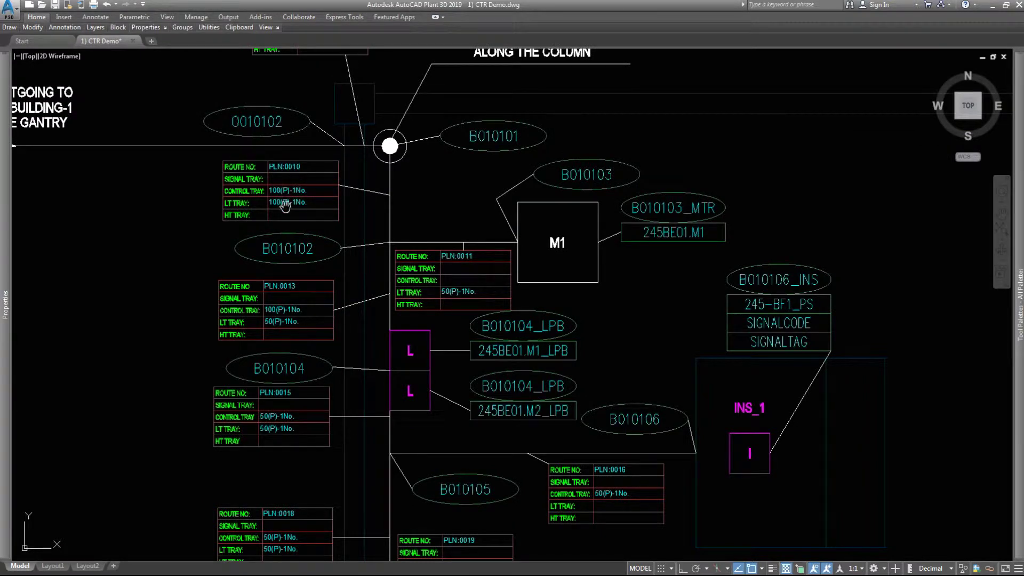
pyautogui.scroll(-6, 316, 151)
pyautogui.moveTo(342, 411); pyautogui.dragTo(297, 89)
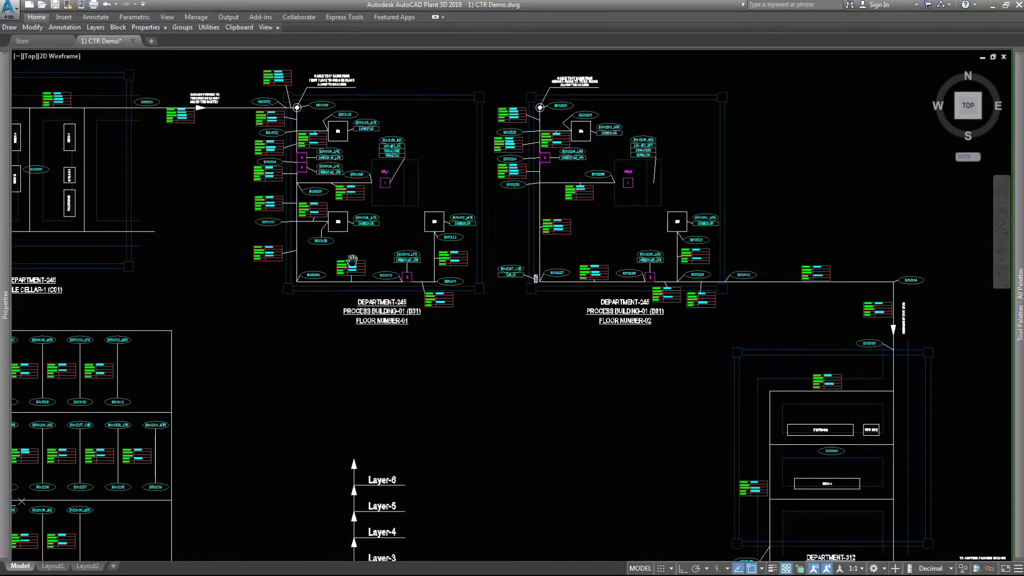
pyautogui.scroll(7, 352, 261)
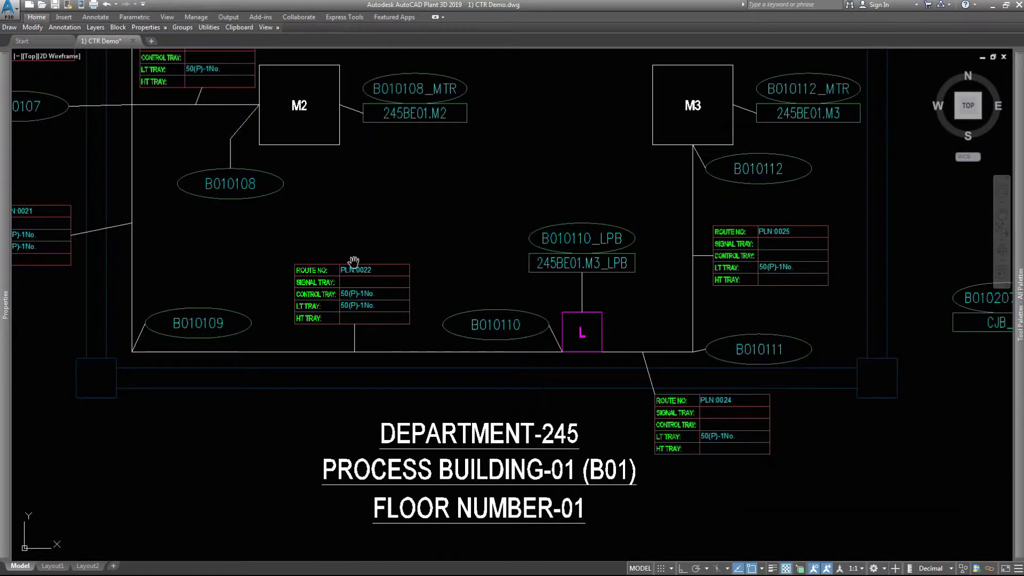
pyautogui.scroll(-4, 402, 120)
# Compare the LT tray entry of route PLN:0024 with the Layer-1 to Layer-6 diagram below the floor plans
pyautogui.moveTo(396, 306); pyautogui.dragTo(367, 88)
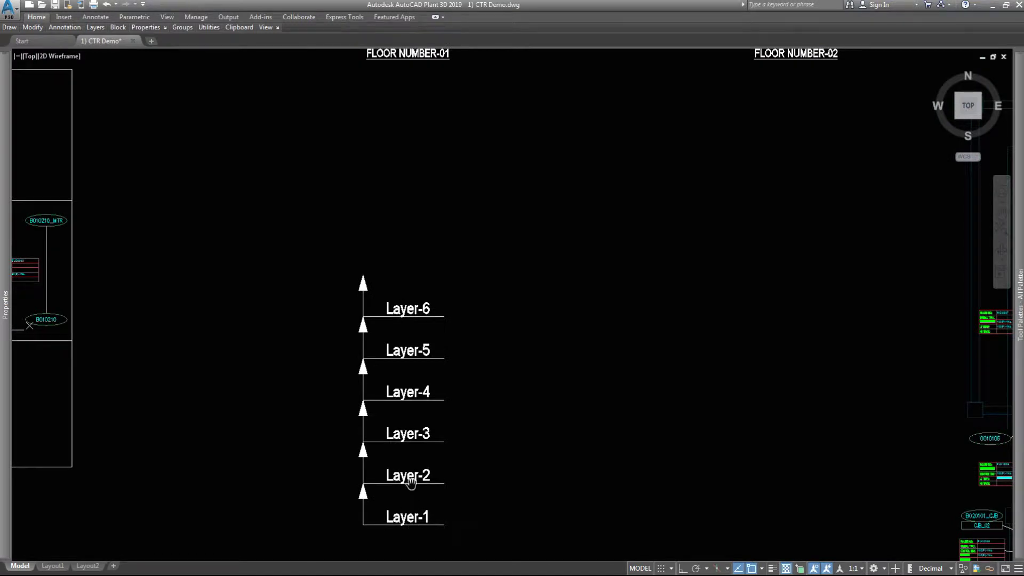
pyautogui.moveTo(489, 197); pyautogui.dragTo(405, 346)
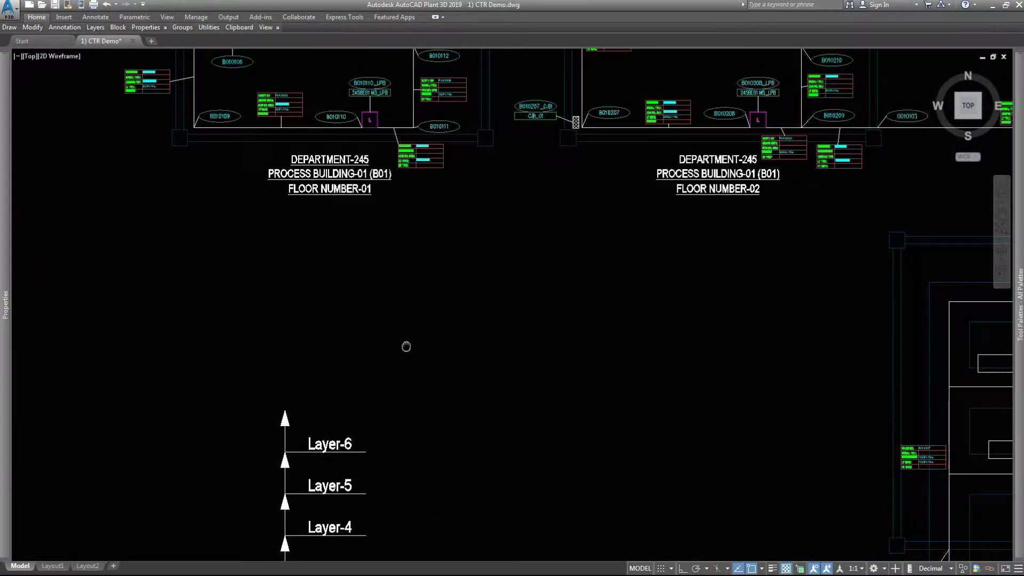
pyautogui.scroll(5, 429, 147)
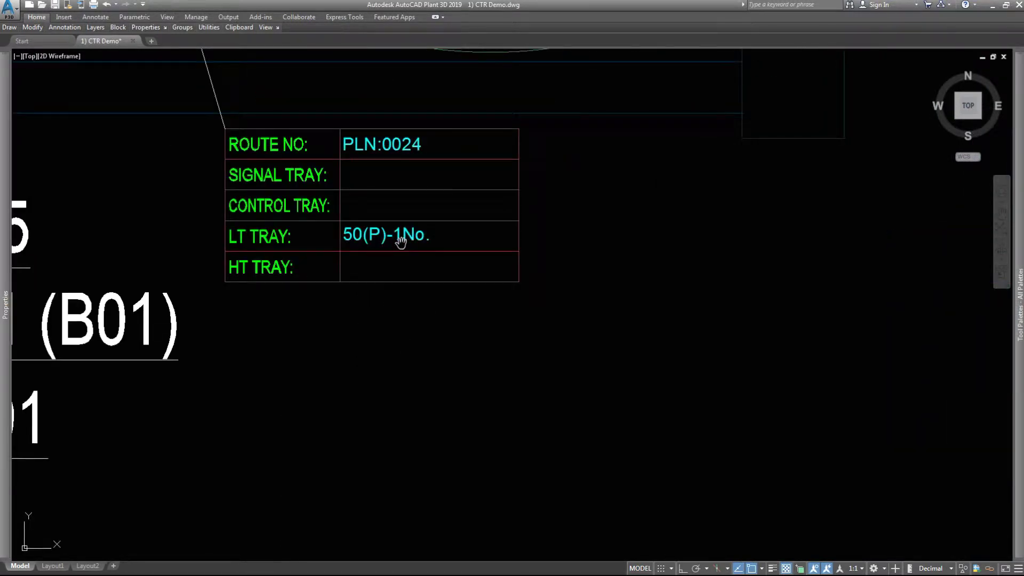
pyautogui.scroll(-5, 401, 241)
pyautogui.moveTo(332, 400); pyautogui.dragTo(400, 325)
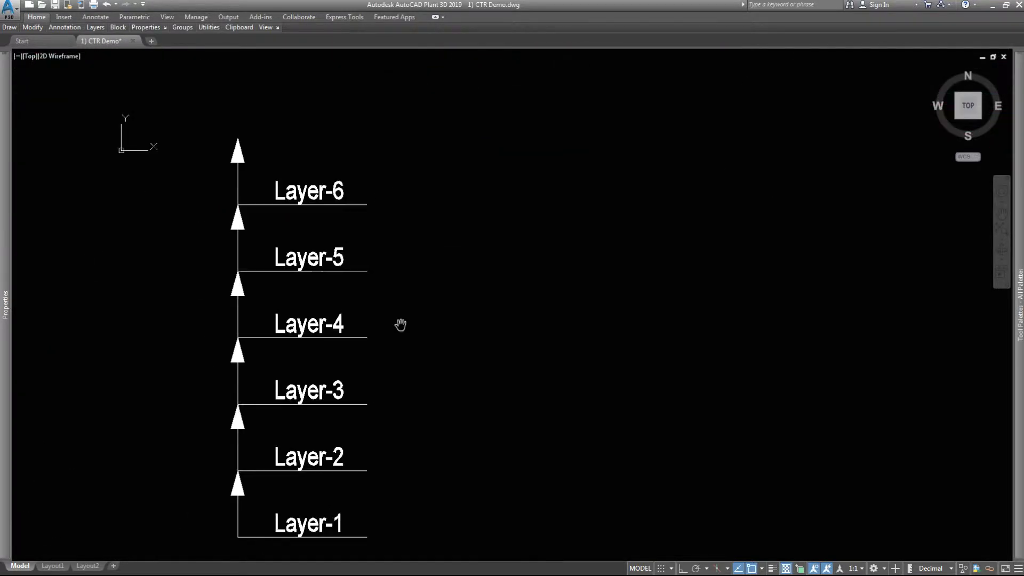
pyautogui.scroll(4, 372, 302)
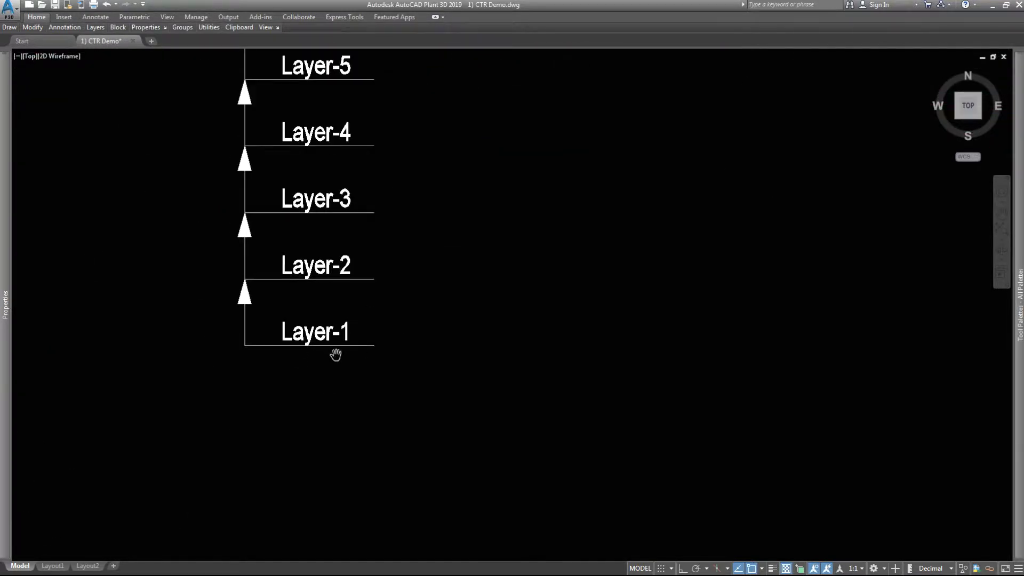
pyautogui.scroll(-6, 272, 389)
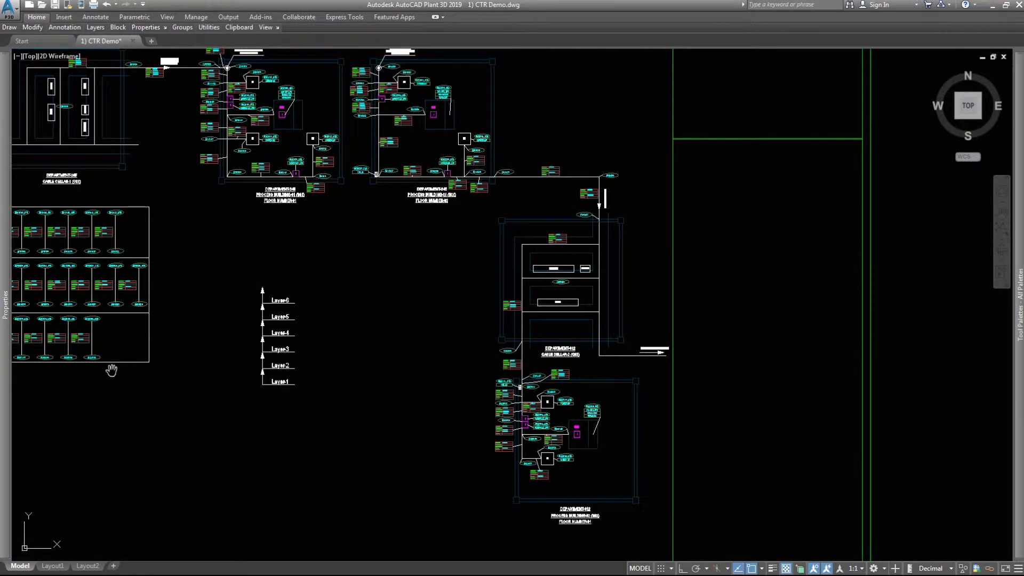
# Switch back to the Excel accessories workbook and go through the layer headings from Layer-1 to Layer-6
pyautogui.hotkey('alt', 'Tab')
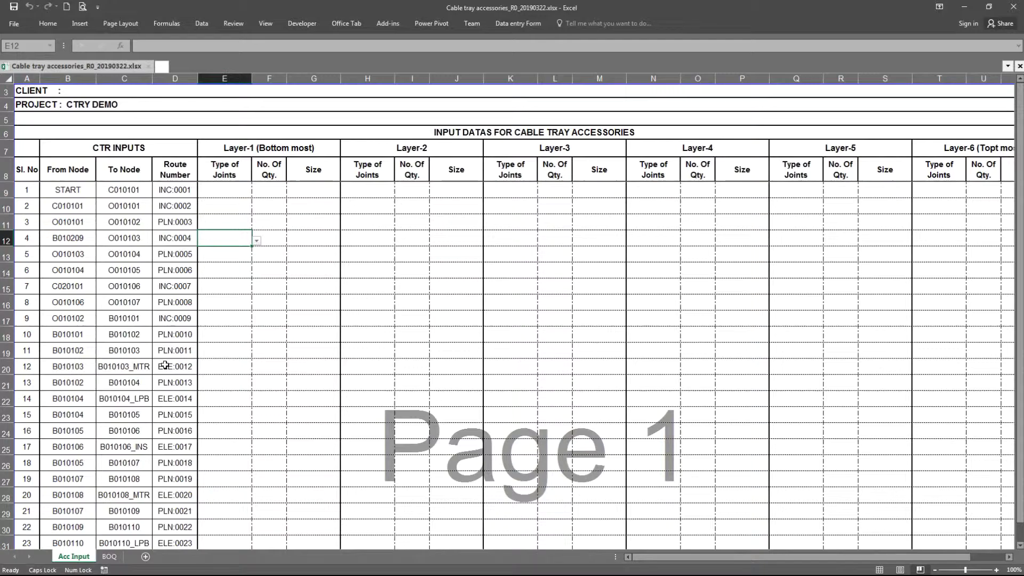
pyautogui.click(230, 153)
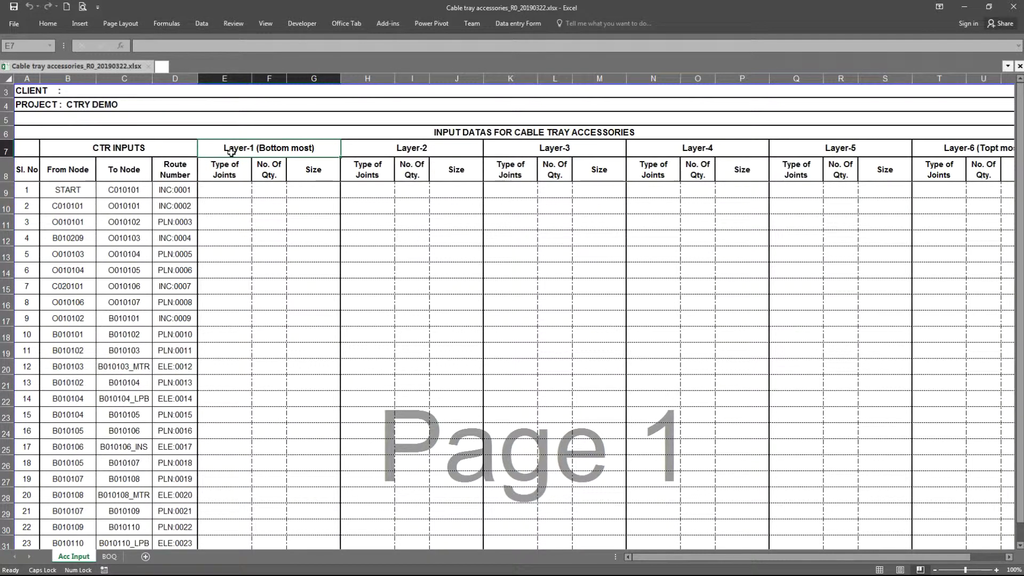
pyautogui.click(694, 152)
pyautogui.click(789, 154)
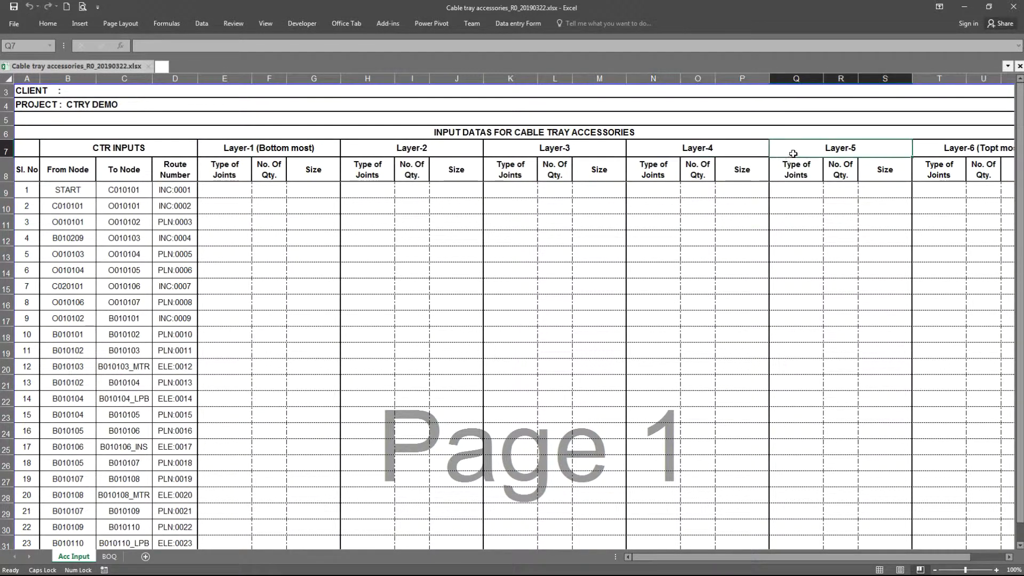
pyautogui.click(939, 152)
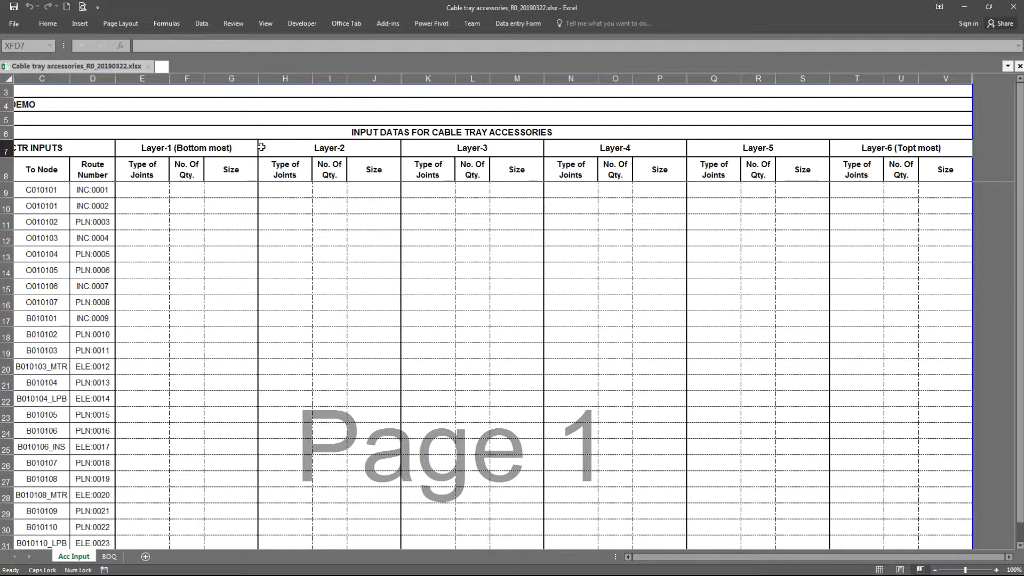
# Inspect the available joint types and the quantity cell for route INC:0001 in Layer-1
pyautogui.click(142, 188)
pyautogui.click(174, 194)
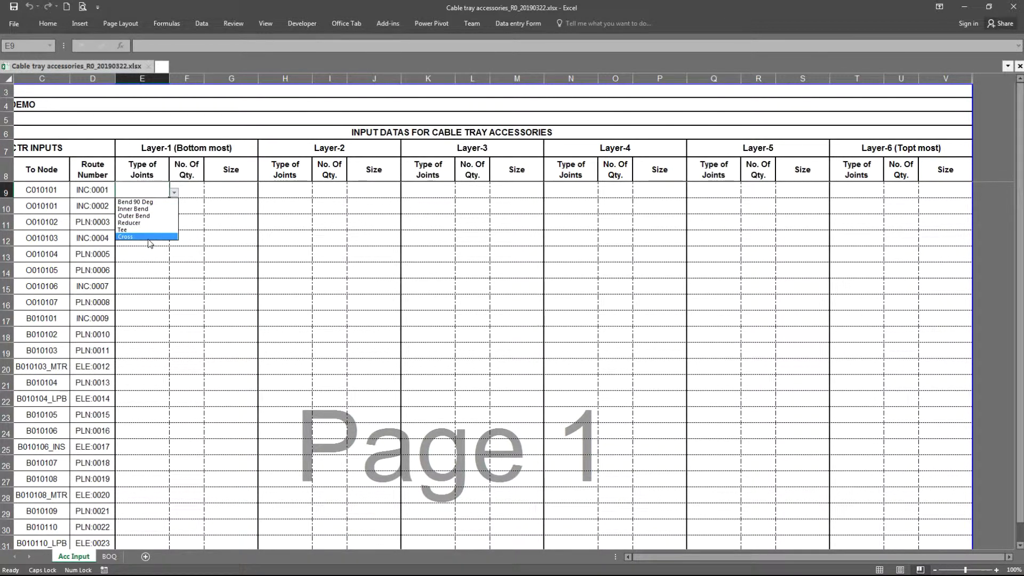
pyautogui.click(189, 172)
pyautogui.click(191, 190)
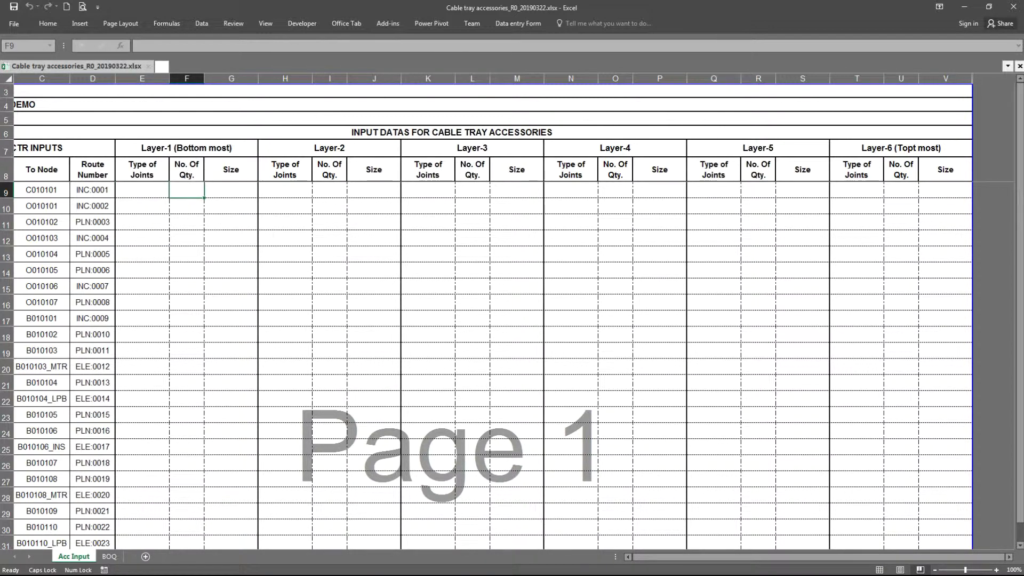
# Glance at the Word document's title, then return to Excel and recheck the Layer-1 joint type options for INC:0001
pyautogui.hotkey('alt', 'Tab')
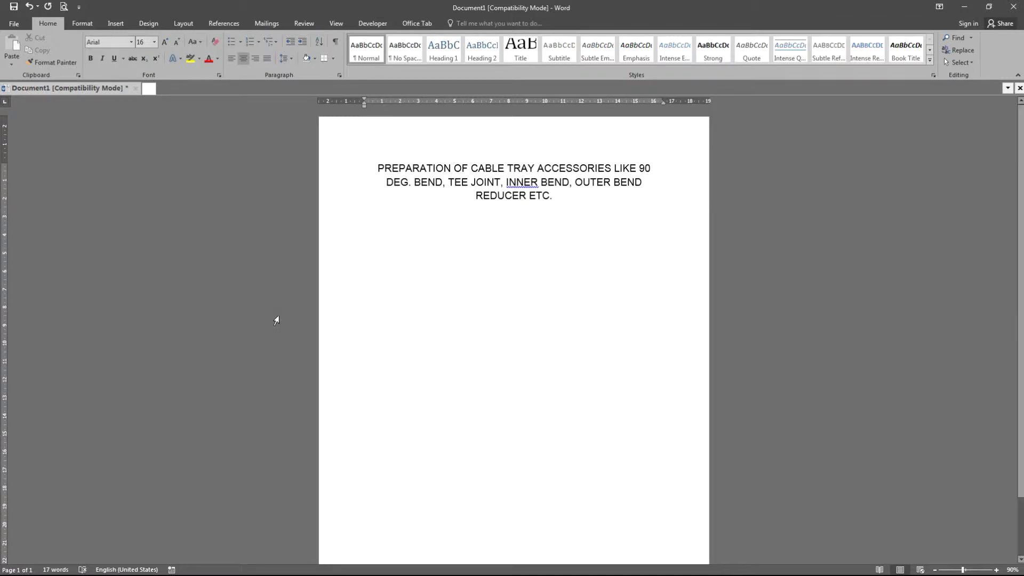
pyautogui.hotkey('alt', 'Tab')
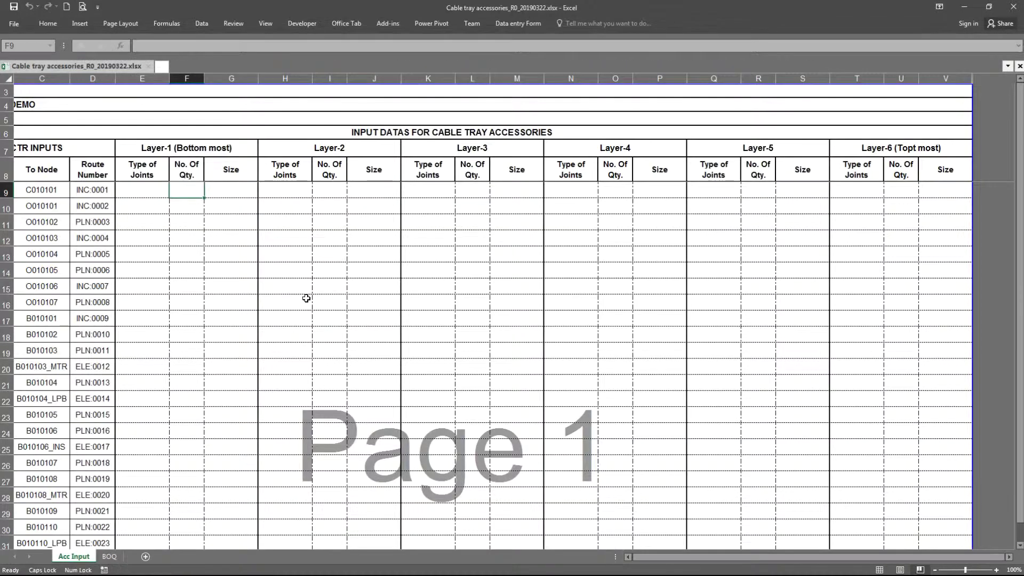
pyautogui.click(151, 189)
pyautogui.click(174, 193)
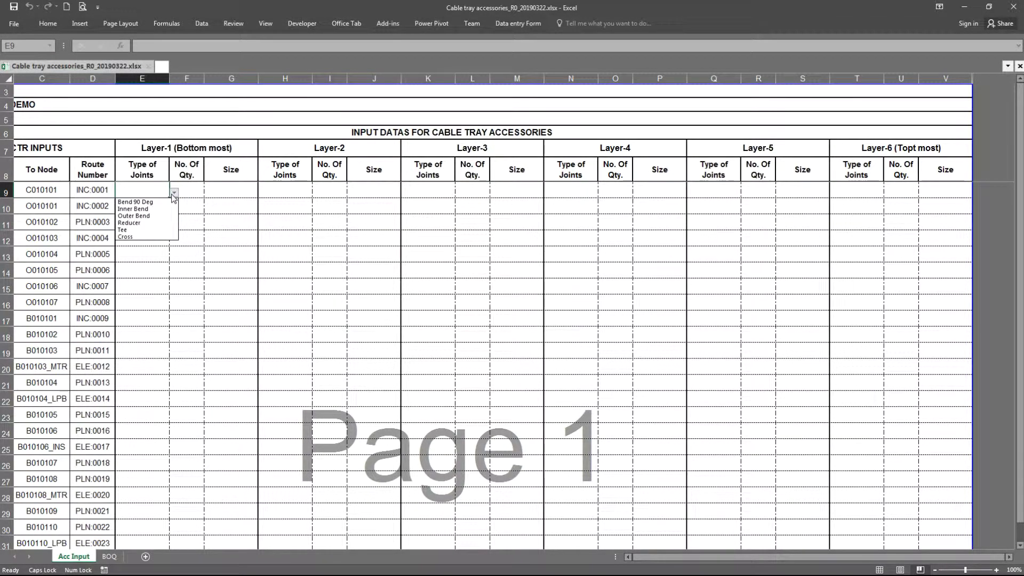
pyautogui.click(222, 192)
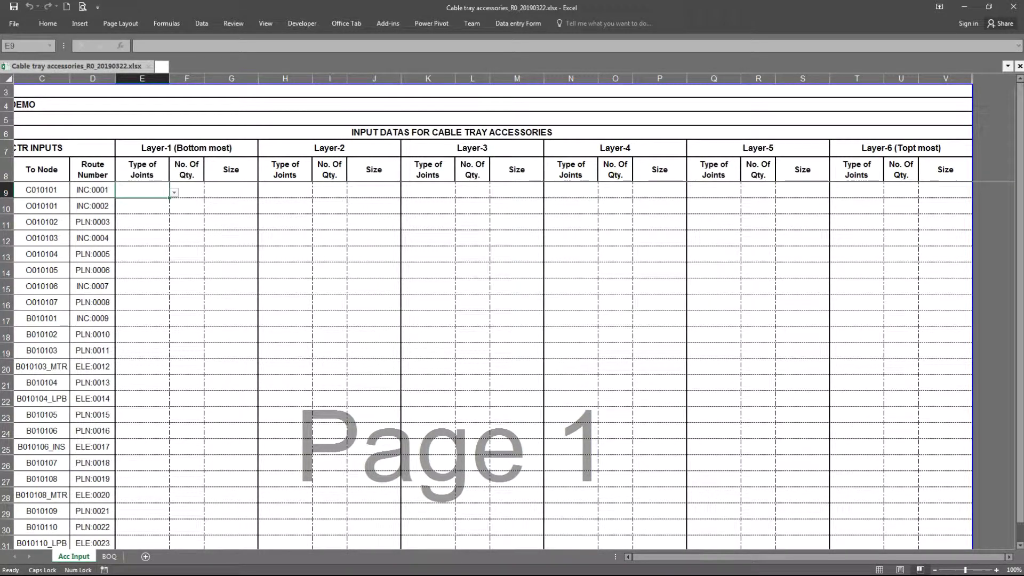
# Switch to the AutoCAD drawing and examine node B010101 and the tray routes around it on Floor Number-01
pyautogui.hotkey('alt', 'Tab')
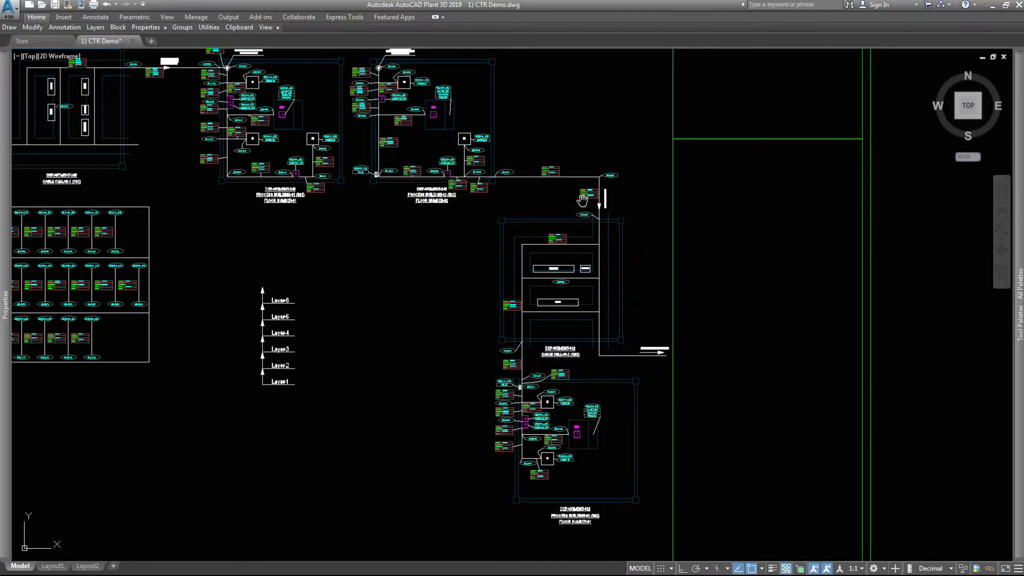
pyautogui.moveTo(292, 123); pyautogui.dragTo(304, 141)
pyautogui.scroll(2, 304, 141)
pyautogui.scroll(8, 309, 152)
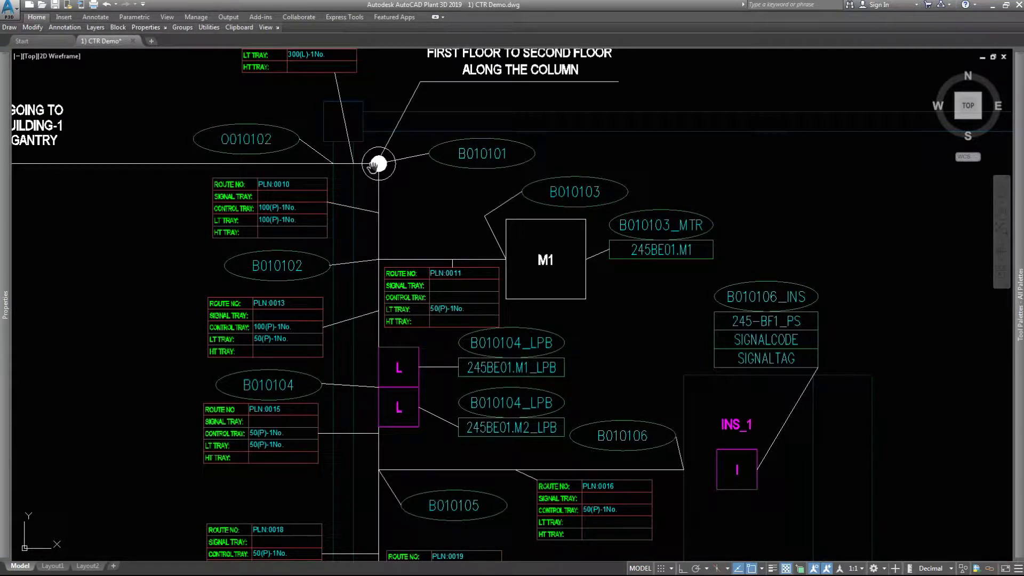
pyautogui.moveTo(375, 166); pyautogui.dragTo(382, 170)
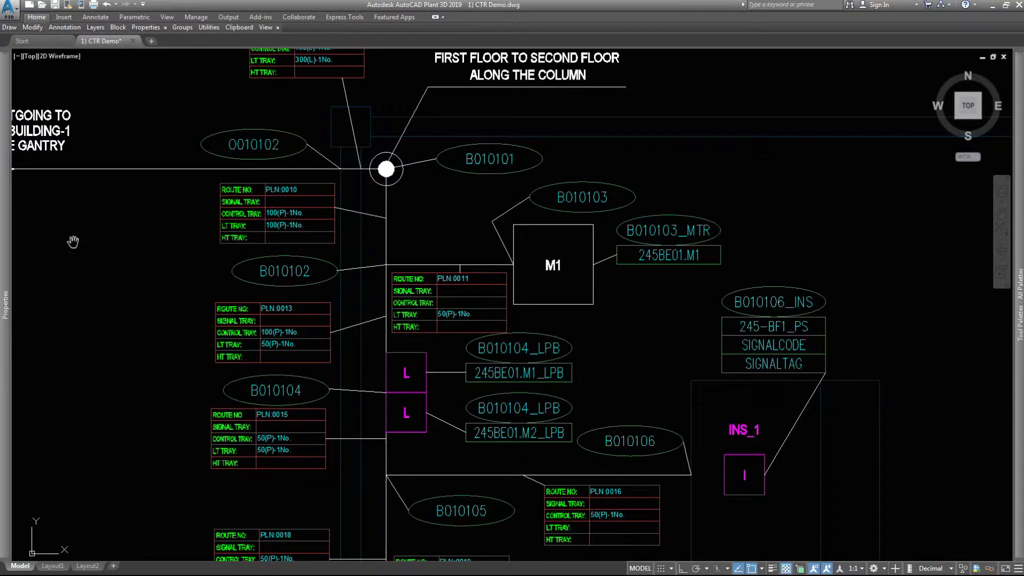
# Compare the Excel route list with the AutoCAD drawing and select route number PLN:0011 on the Acc Input sheet
pyautogui.hotkey('alt', 'Tab')
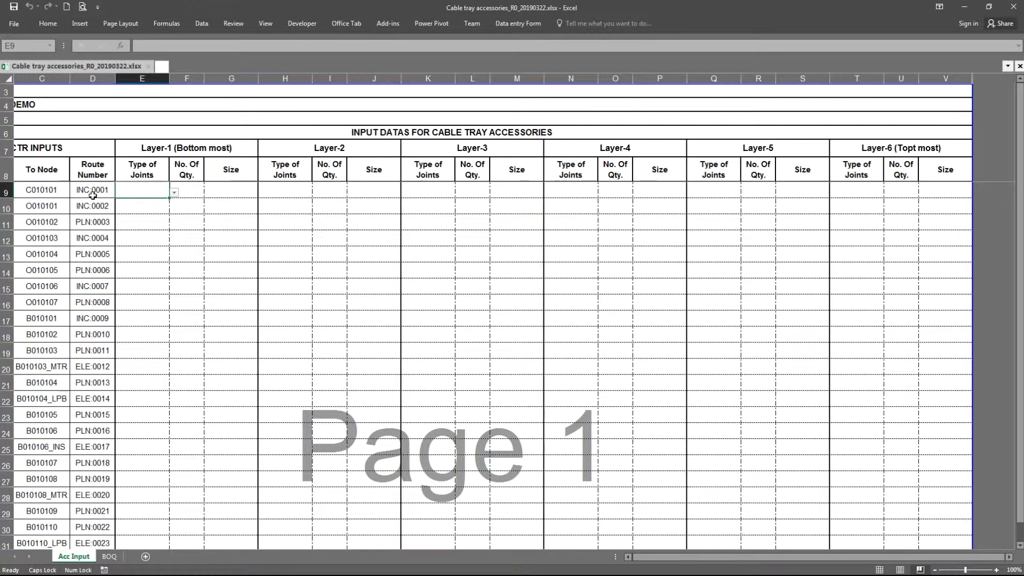
pyautogui.press('Left')
pyautogui.press('Left')
pyautogui.press('Left')
pyautogui.press('Left')
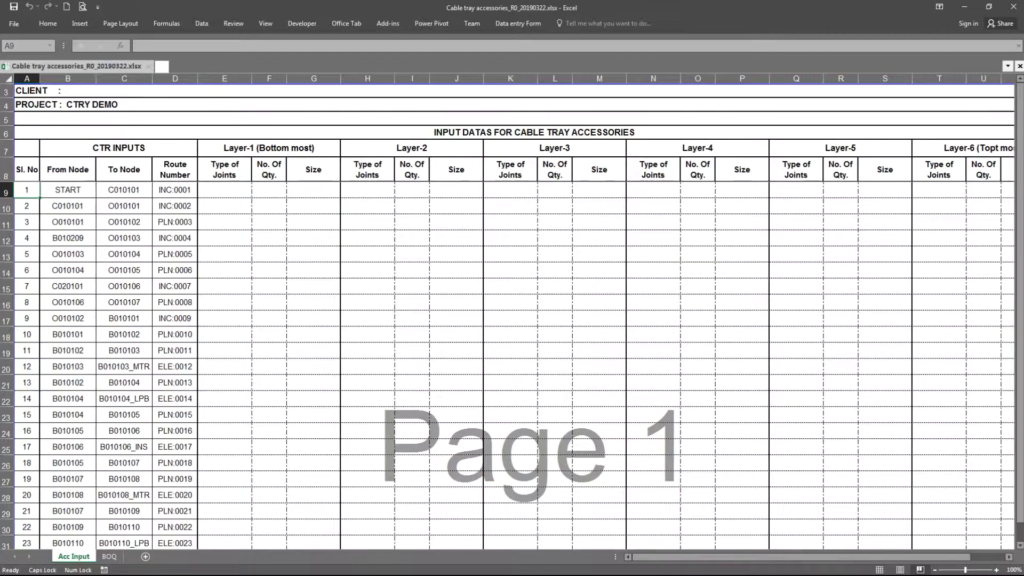
pyautogui.hotkey('alt', 'Tab')
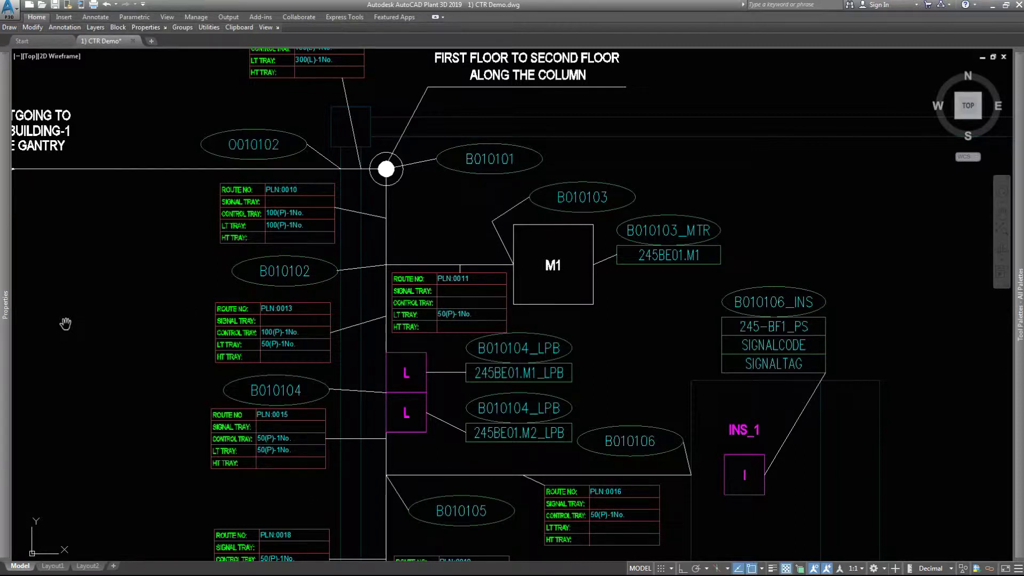
pyautogui.hotkey('alt', 'Tab')
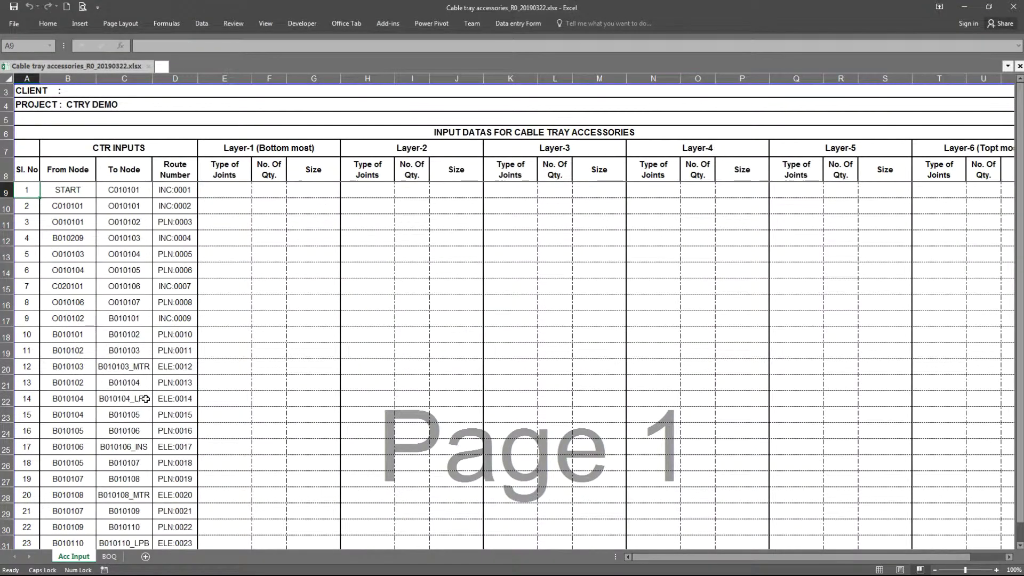
pyautogui.click(181, 350)
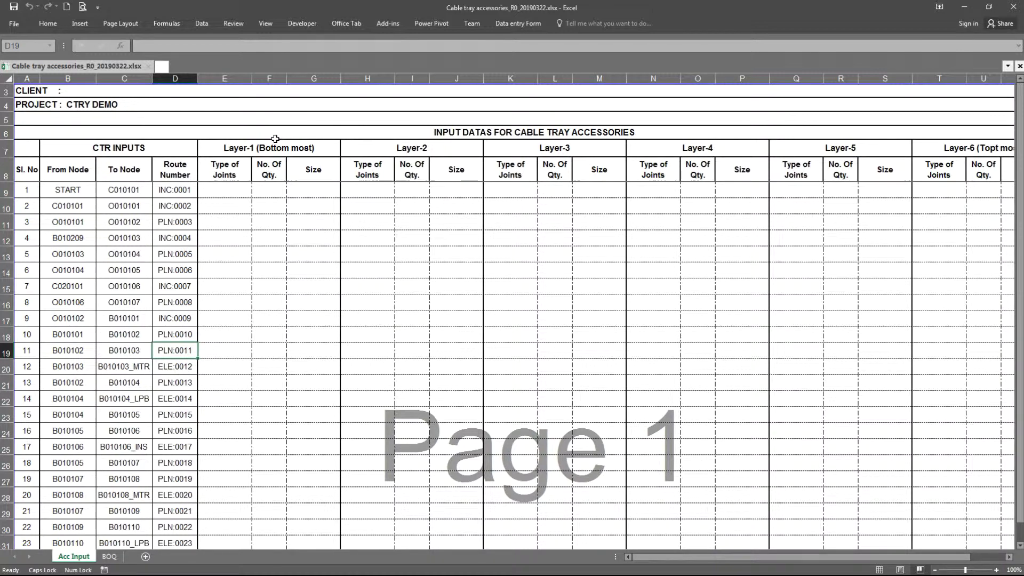
# Switch to the AutoCAD drawing and check route PLN:0011's tray data and the tray layer order diagram
pyautogui.hotkey('alt', 'Tab')
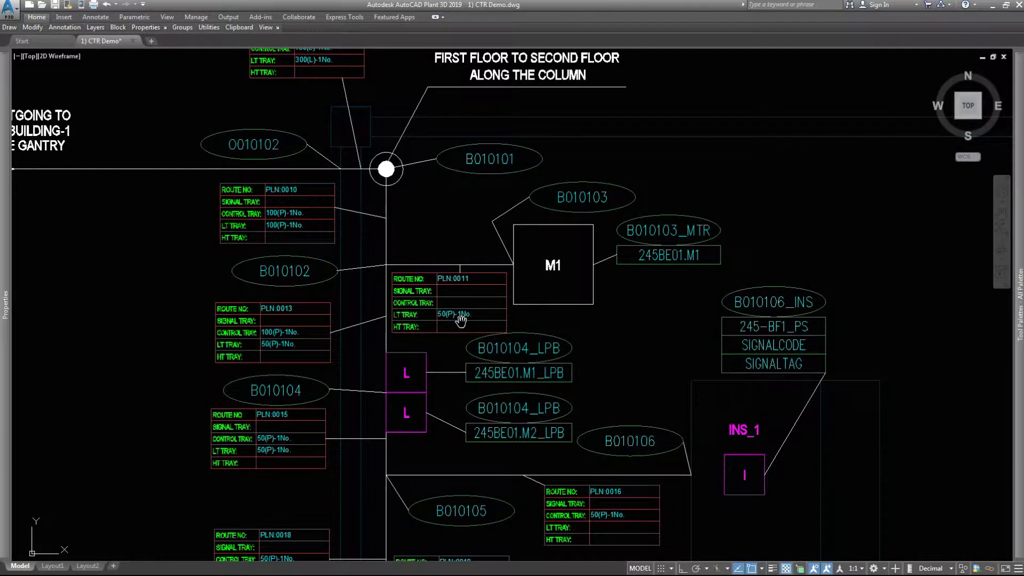
pyautogui.moveTo(444, 368); pyautogui.dragTo(351, 212)
pyautogui.scroll(-4, 350, 212)
pyautogui.moveTo(436, 559)
pyautogui.mouseDown()
pyautogui.moveTo(480, 332)
pyautogui.moveTo(503, 457)
pyautogui.mouseUp()
pyautogui.scroll(4, 503, 457)
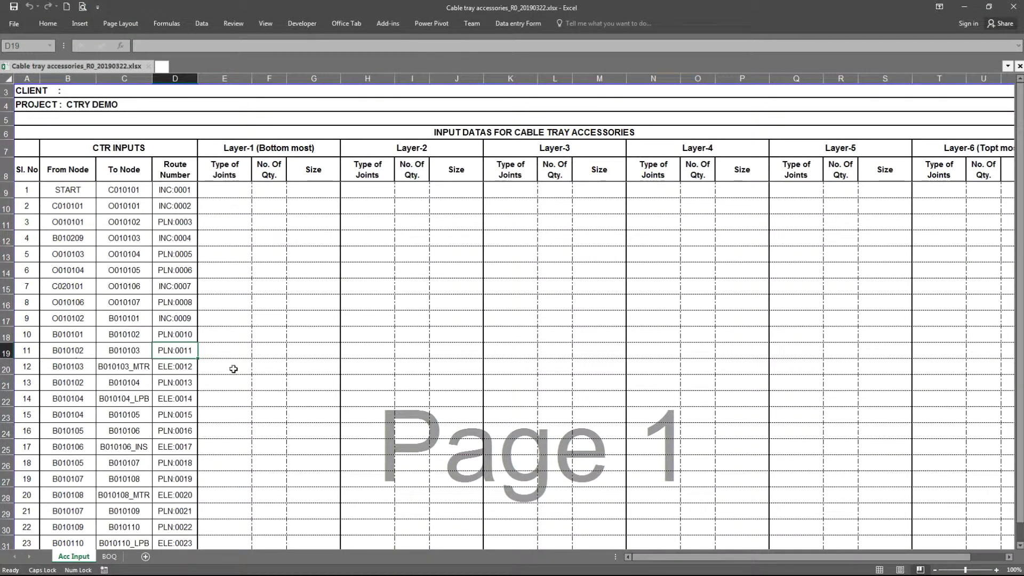
# In the Excel Acc Input sheet, set the Layer-1 joint type for route PLN:0011 to Tee and select its size cell
pyautogui.click(233, 351)
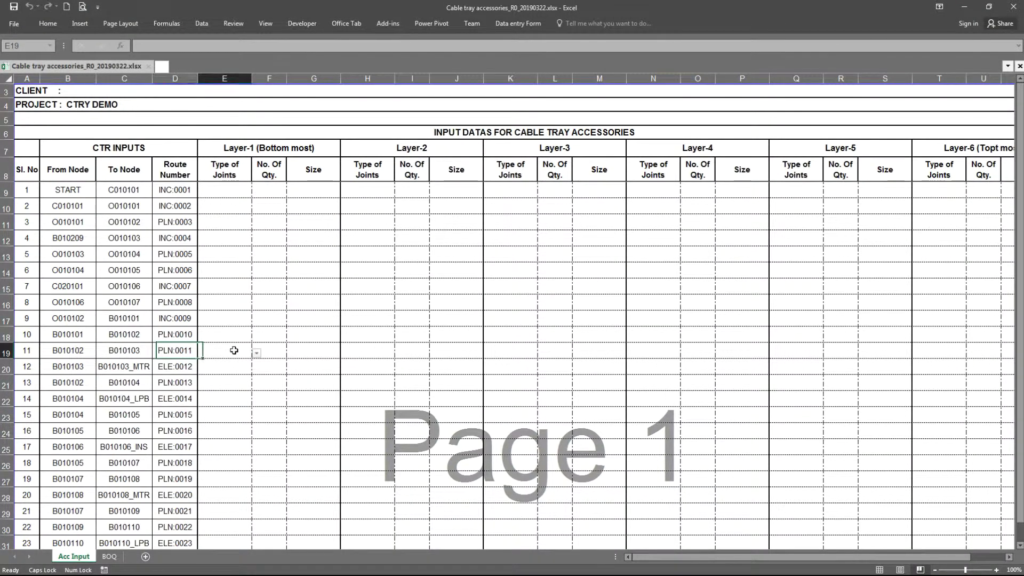
pyautogui.click(257, 354)
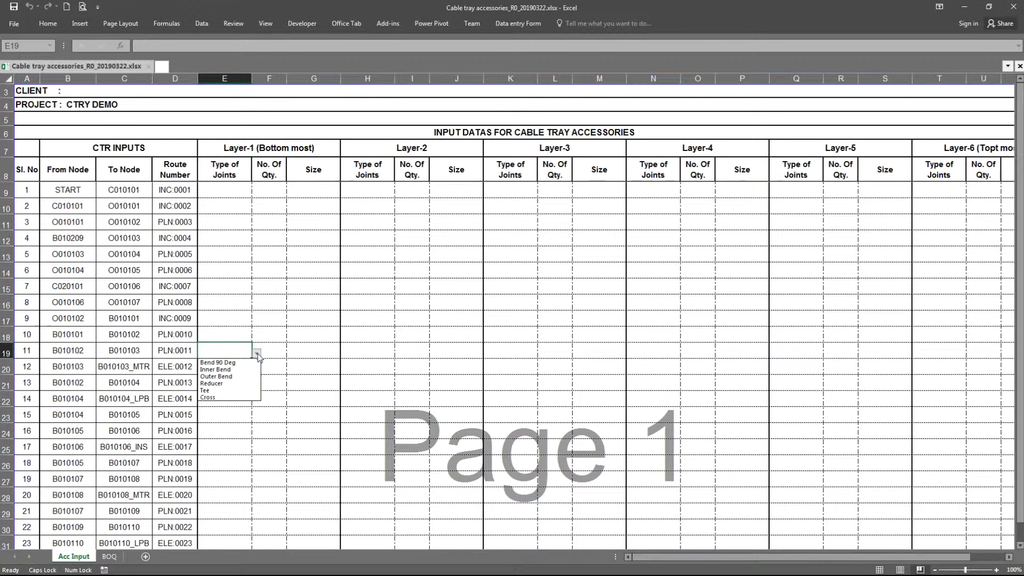
pyautogui.click(233, 390)
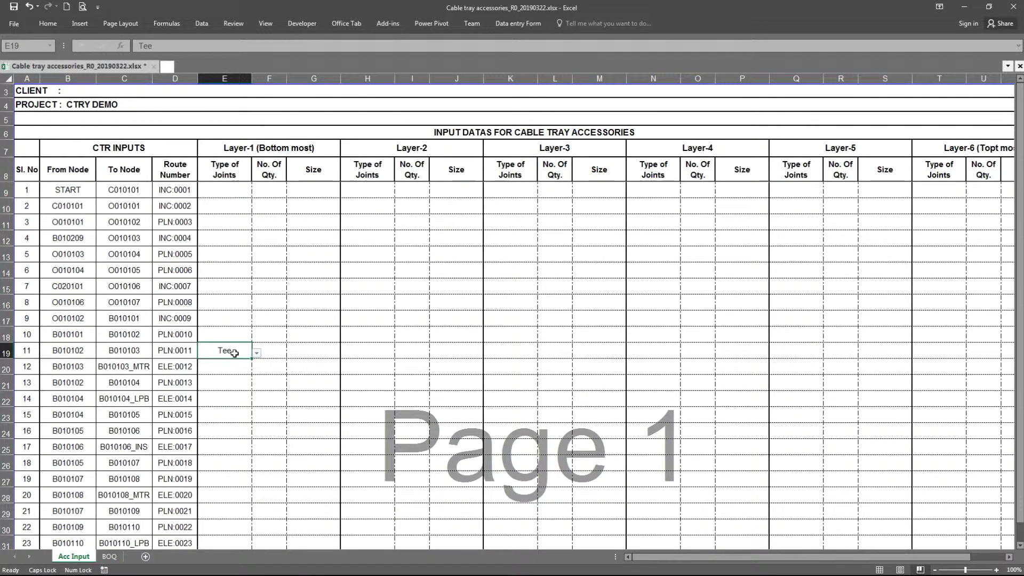
pyautogui.press('Up')
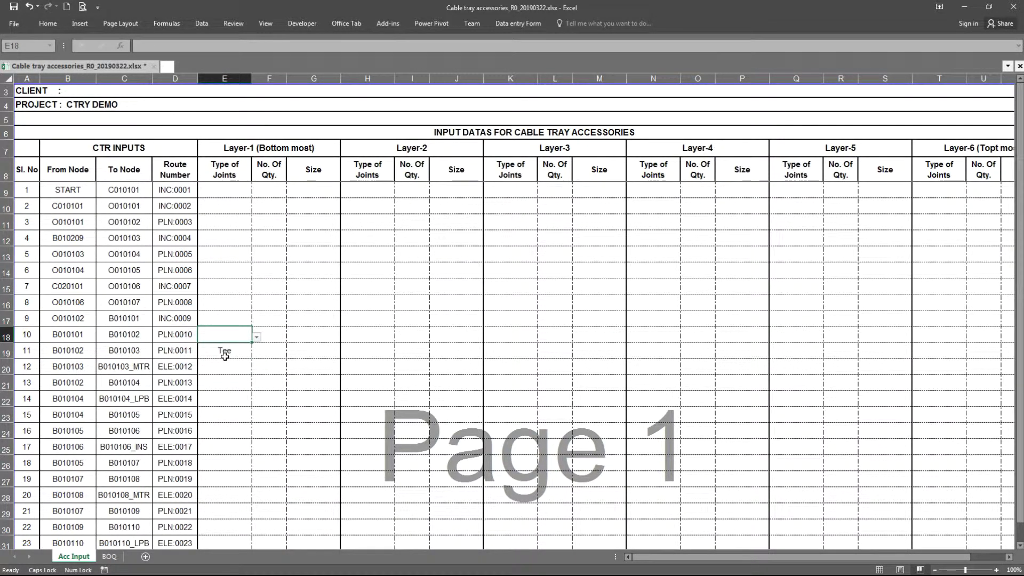
pyautogui.click(301, 349)
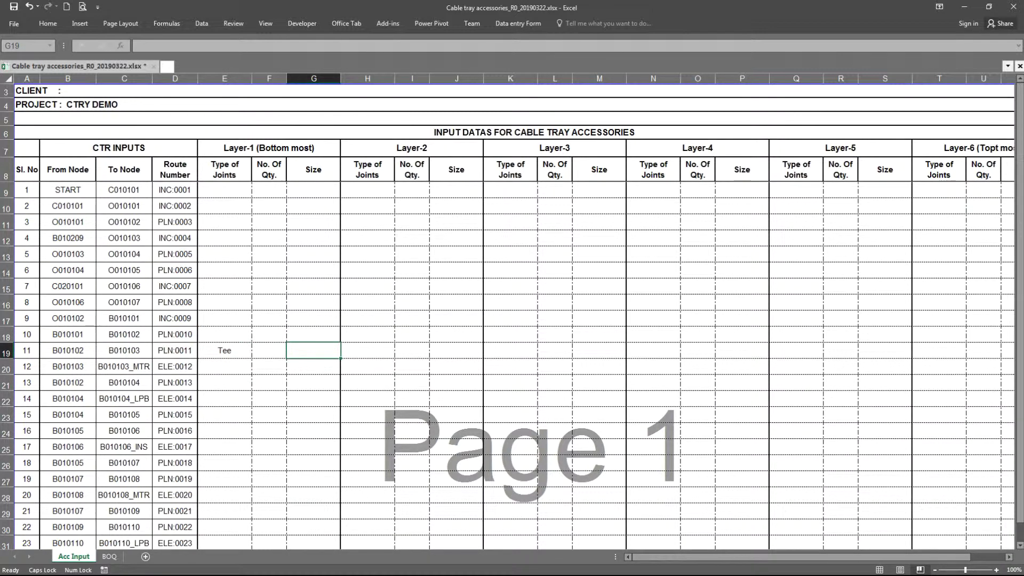
# Switch to the Word document and add the line "WE HAVE TO PROVIDE SIZE FOR TEE JOINT AND REDUCER MANUALLY." below the title
pyautogui.hotkey('alt', 'Tab')
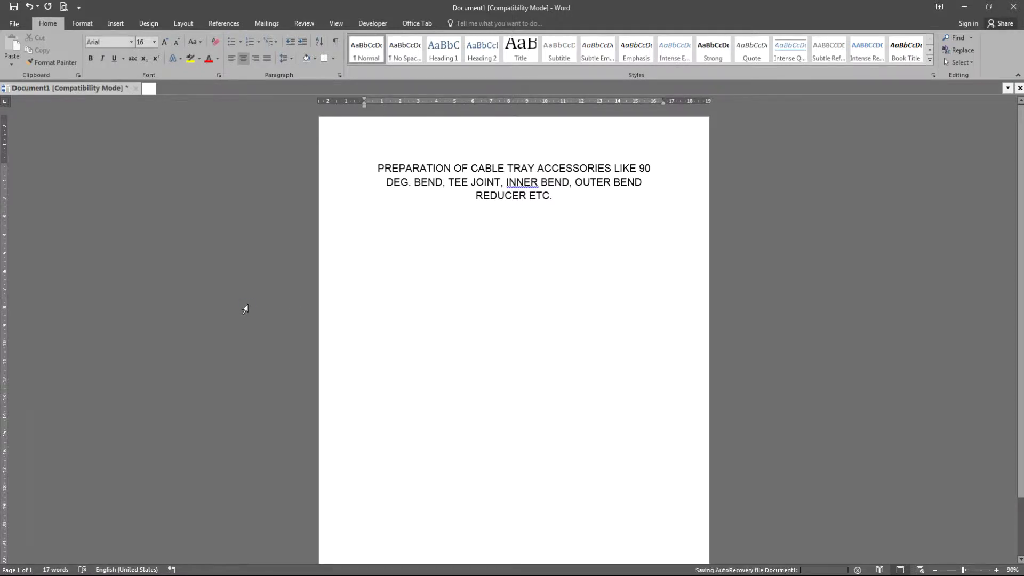
pyautogui.write('WE HAVE TO')
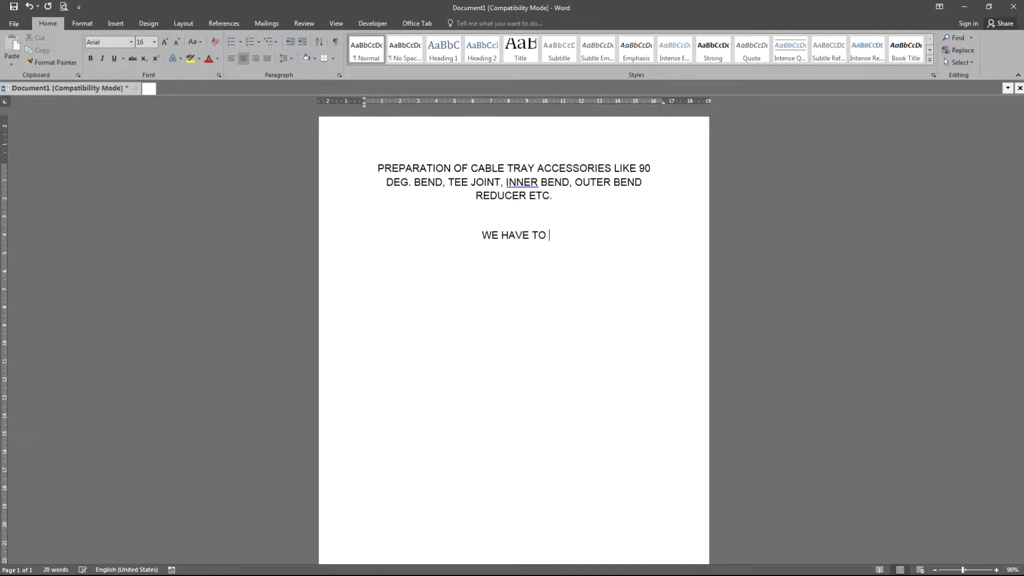
pyautogui.write(' PROVI')
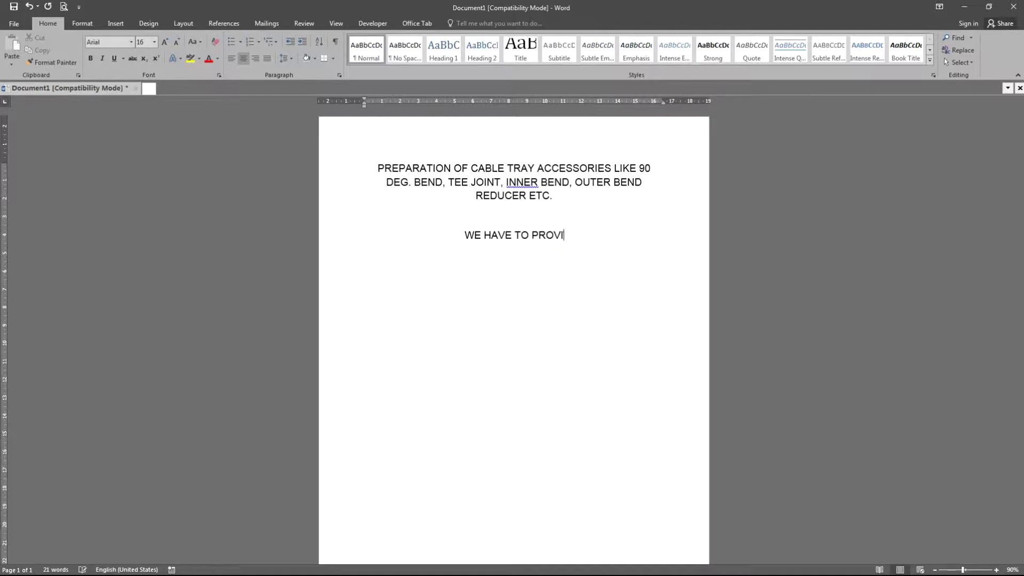
pyautogui.write('DE SIZE ')
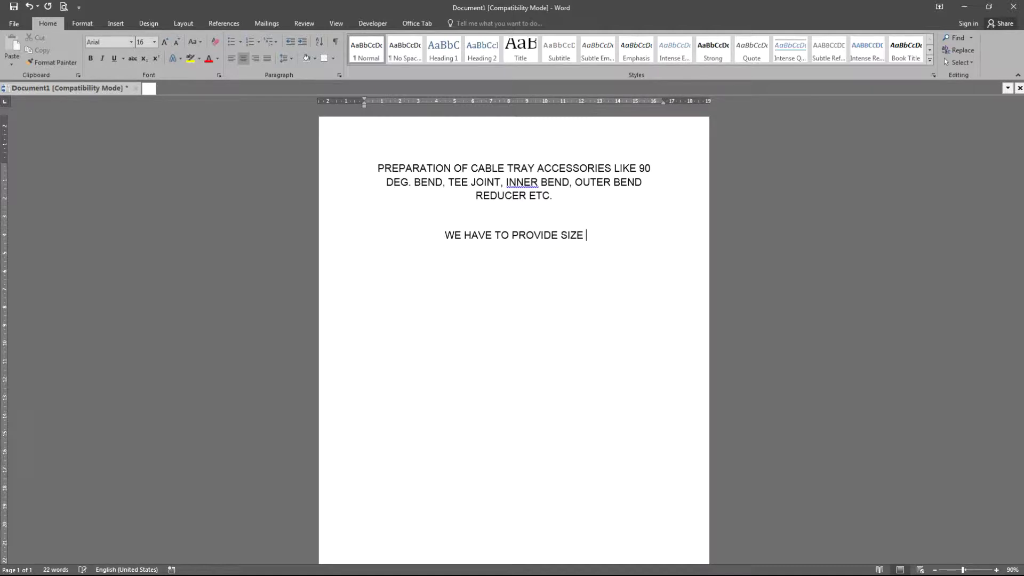
pyautogui.write('FOR TEE JOI')
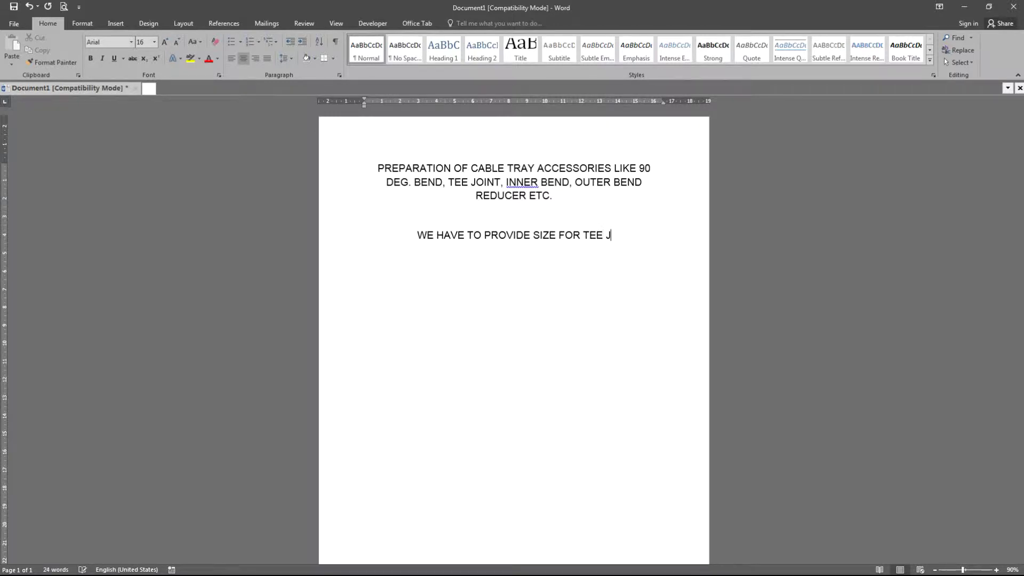
pyautogui.write('NT ')
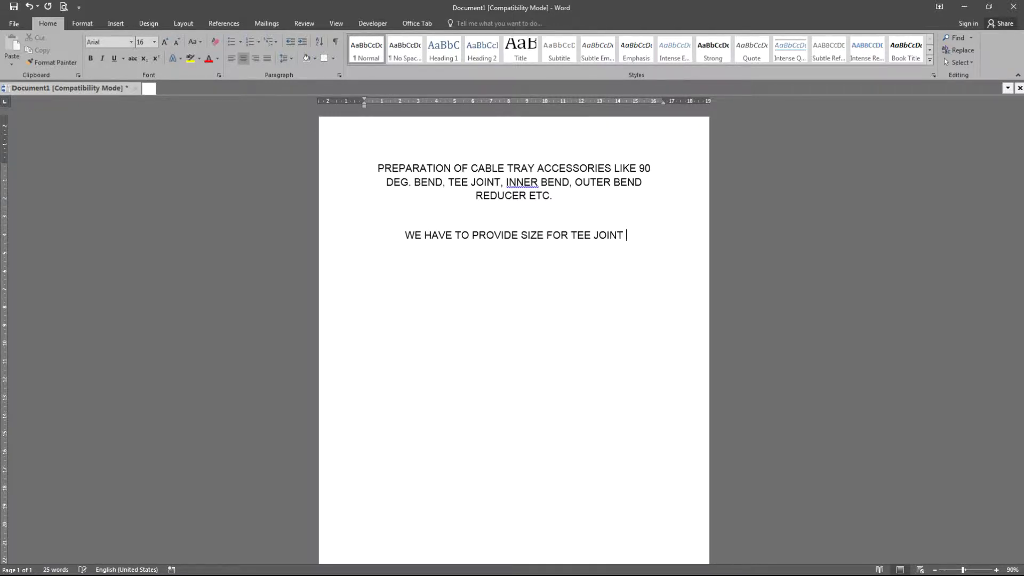
pyautogui.write('AND REDUCER')
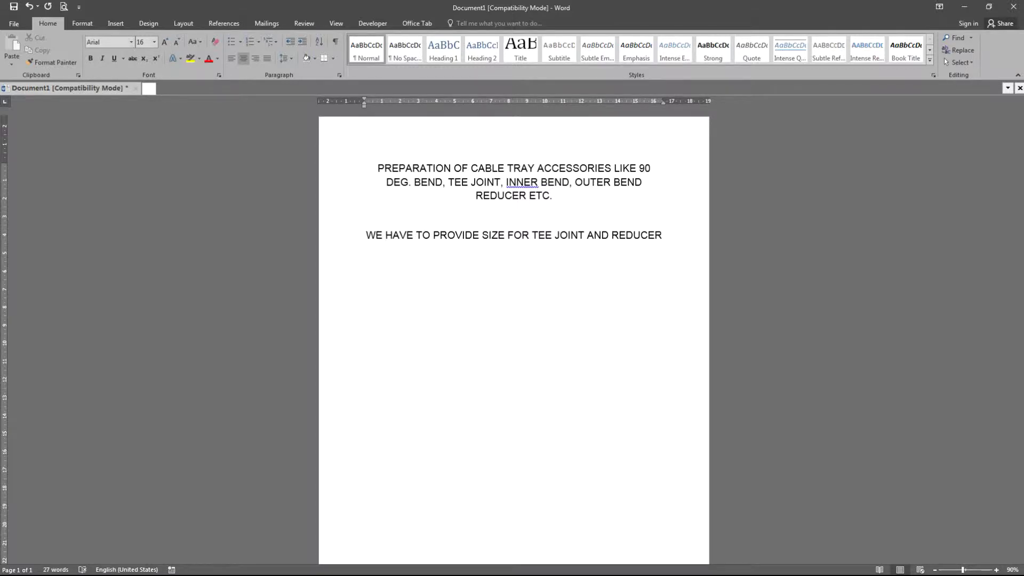
pyautogui.write('MANUALL')
pyautogui.write('Y')
pyautogui.write('. ')
# Add a further line to the note reading "OTHER ACCESSORIES SIZE AUTOMATICALLY FETCH FROM OUR CABLE TRAY DETAILS"
pyautogui.write('OTHER ')
pyautogui.write('ACCESSORIES')
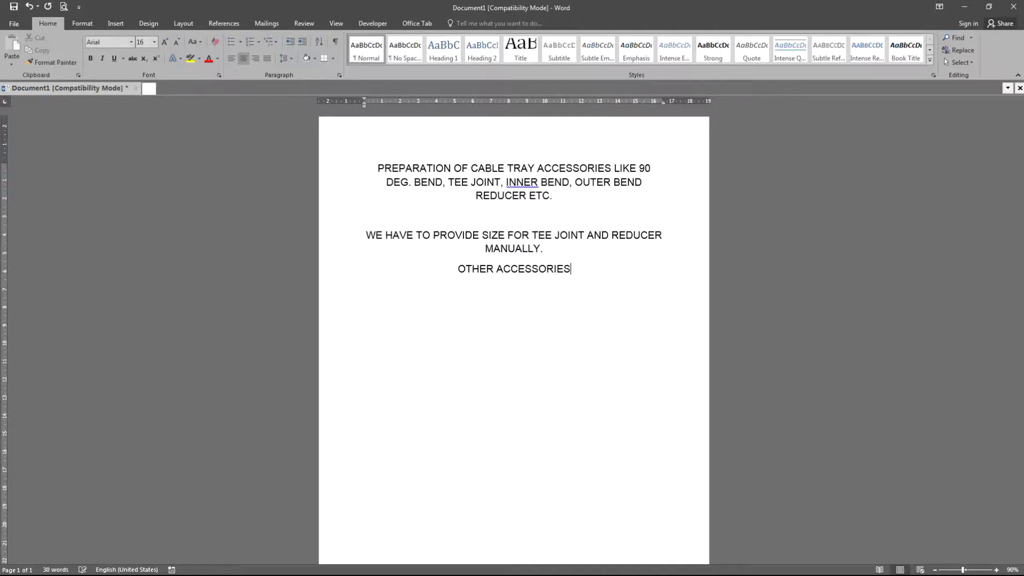
pyautogui.write(' SIZ')
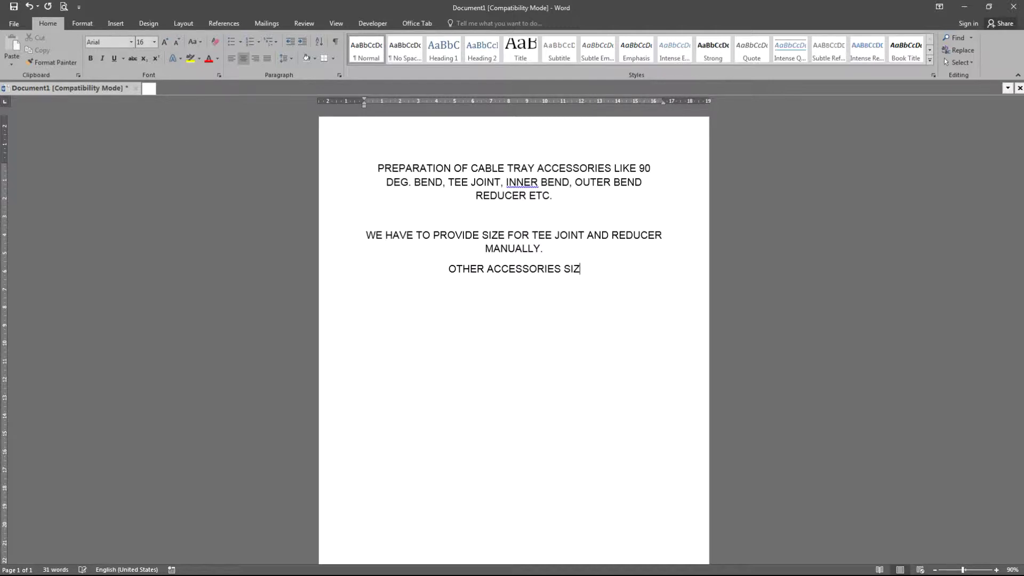
pyautogui.write('E AUTOMATICALLY')
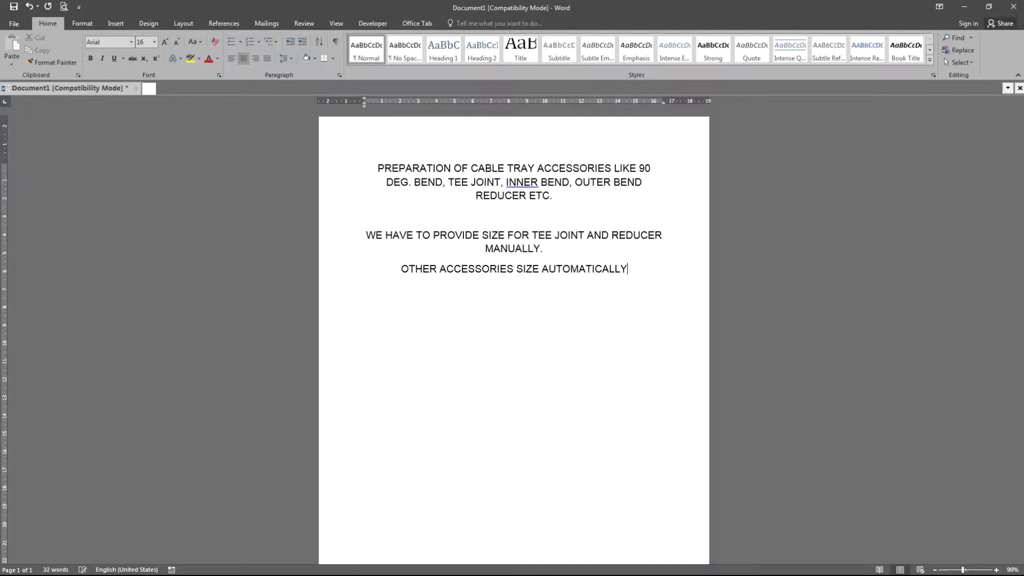
pyautogui.write(' FETC')
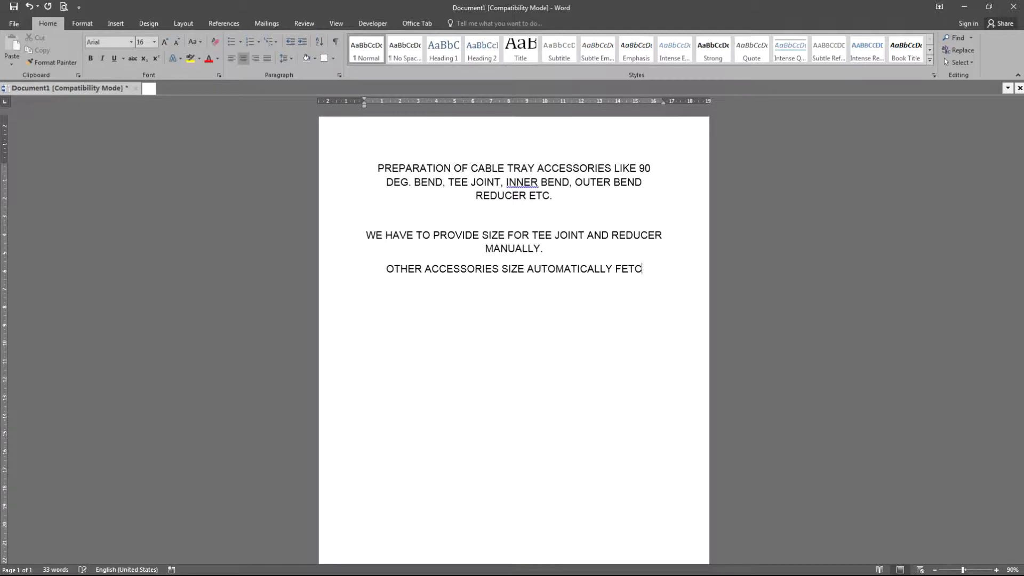
pyautogui.write('H FROM ')
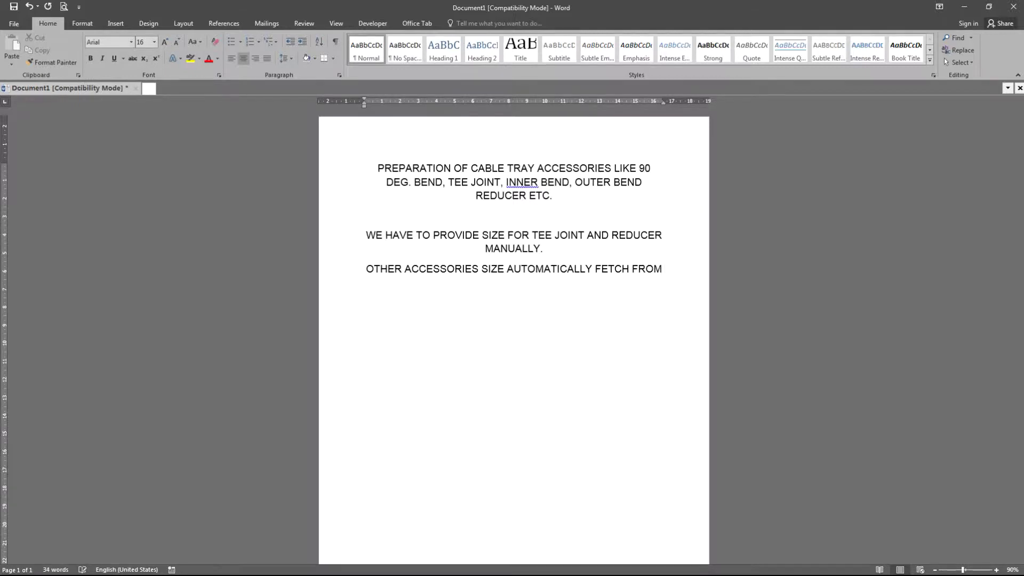
pyautogui.write('O')
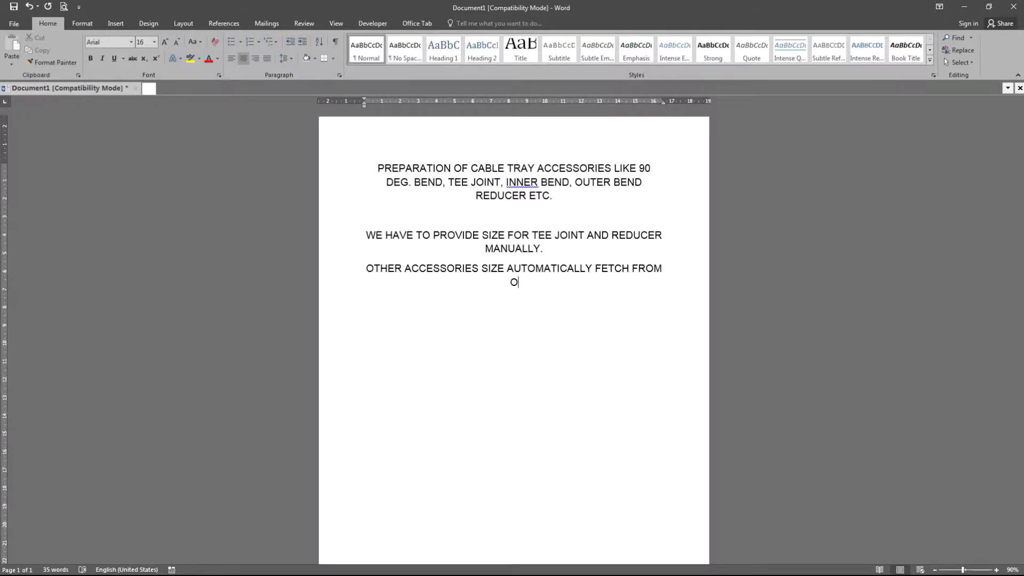
pyautogui.write('UR CABLE TRAY')
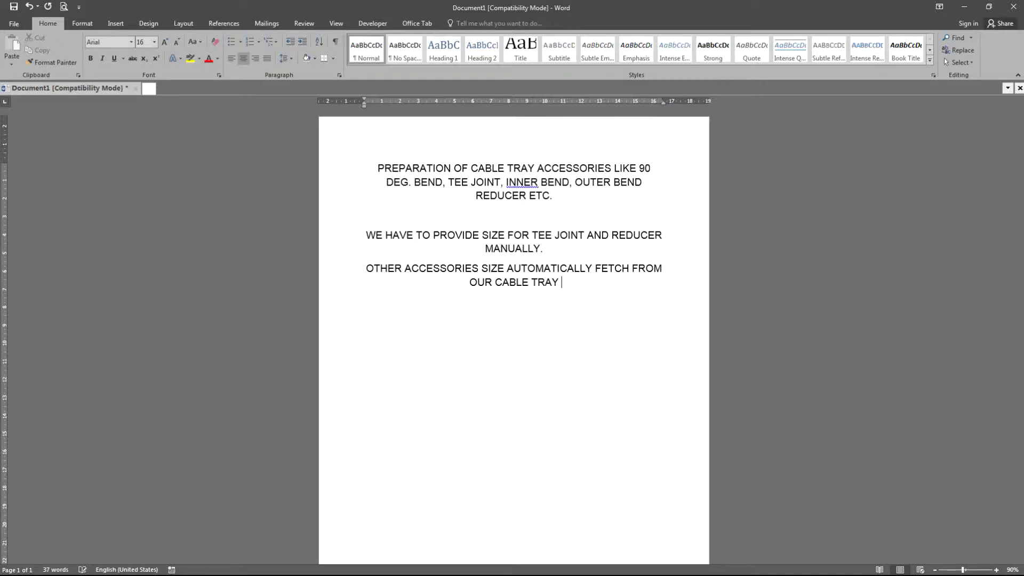
pyautogui.write(' DETAILS')
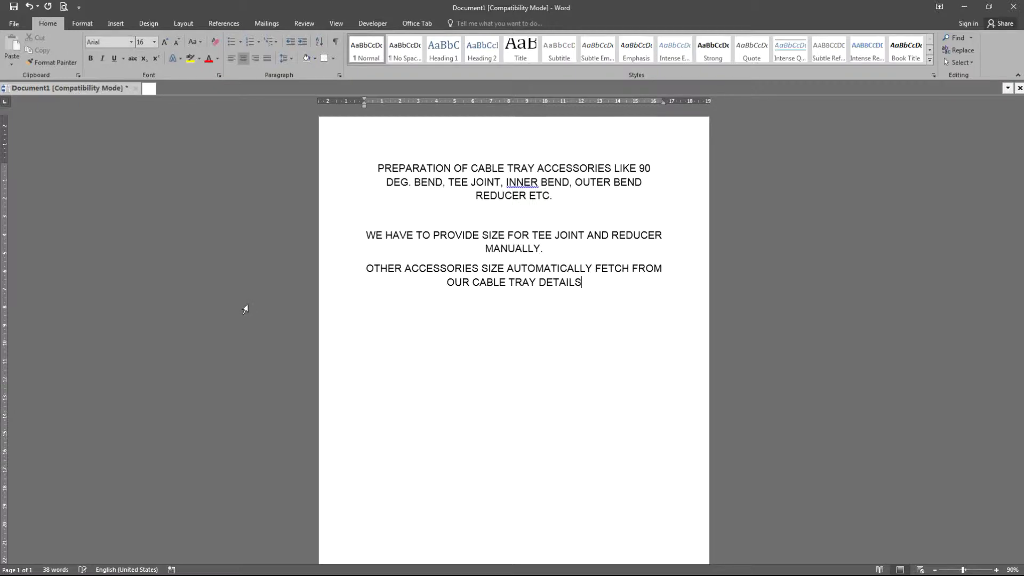
# Return to the AutoCAD drawing and examine the tray sizes of the routes meeting at node B010102 on Floor Number-01
pyautogui.hotkey('alt', 'Tab')
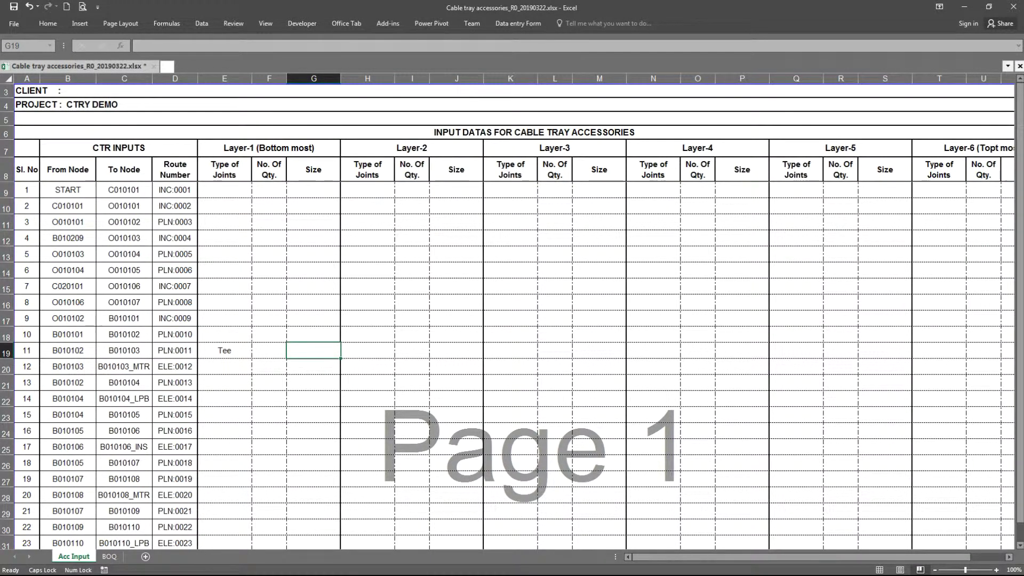
pyautogui.hotkey('alt', 'Tab')
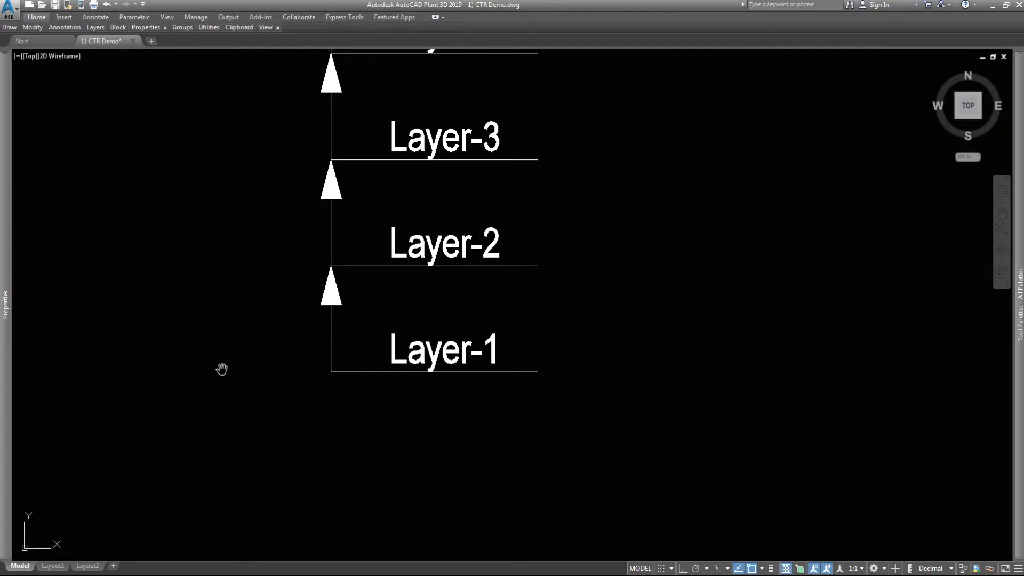
pyautogui.scroll(-10, 222, 369)
pyautogui.scroll(5, 368, 191)
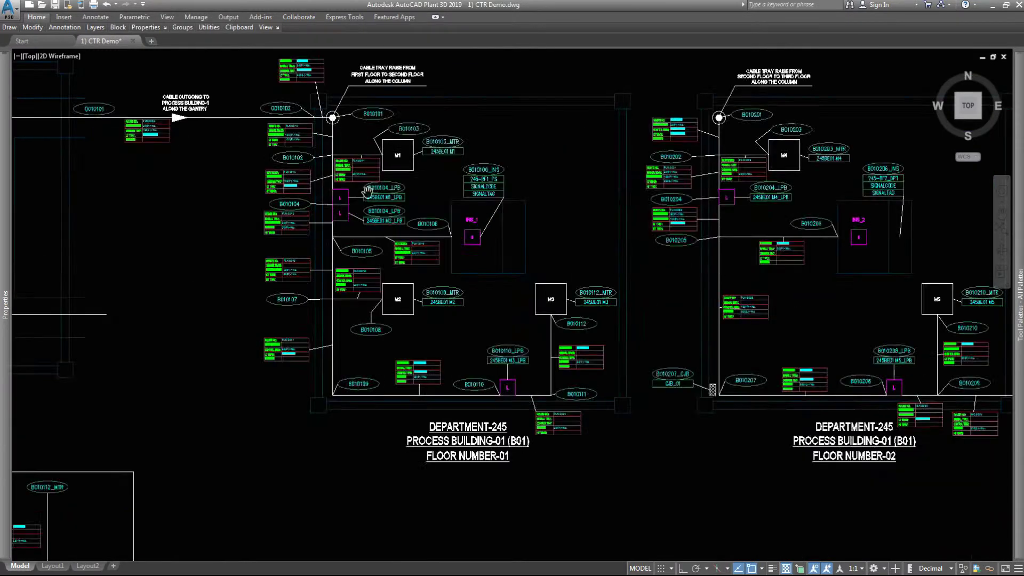
pyautogui.scroll(3, 368, 191)
pyautogui.scroll(1, 382, 226)
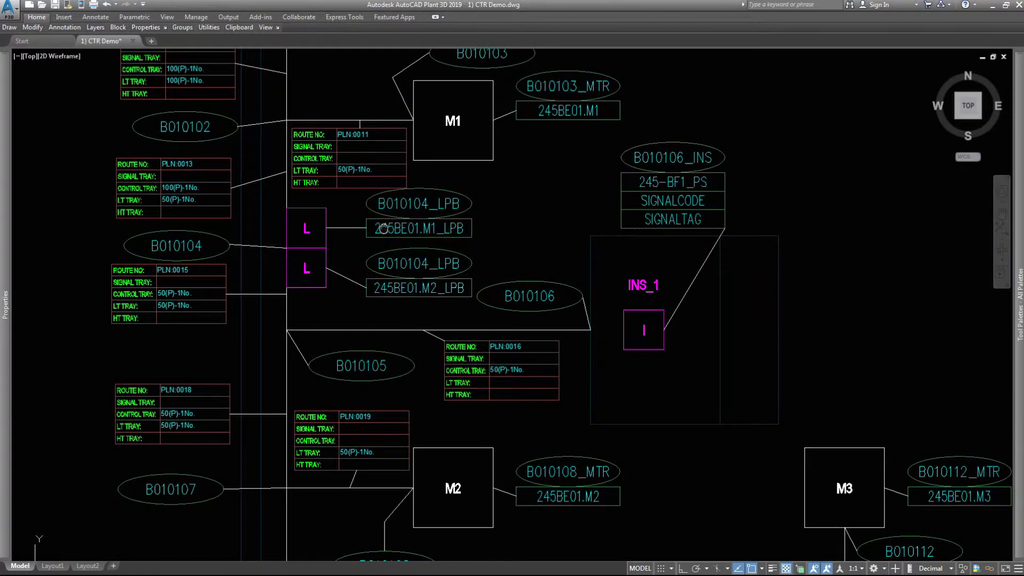
pyautogui.moveTo(383, 229); pyautogui.dragTo(380, 354)
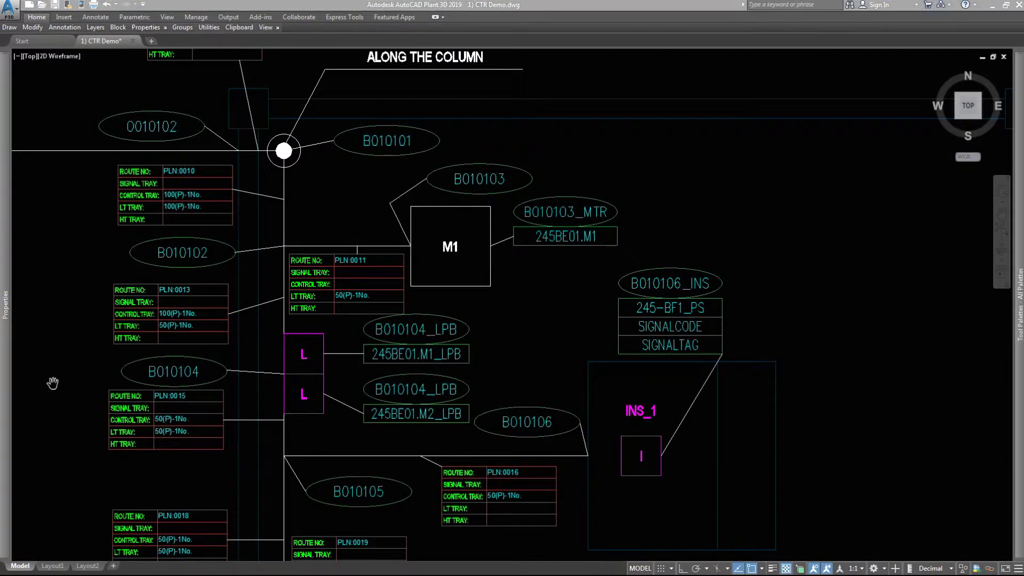
# Enter the Layer-1 tee size 100-100-50 for route PLN:0011 in Excel, checking the branch sizes against the AutoCAD drawing
pyautogui.hotkey('alt', 'Tab')
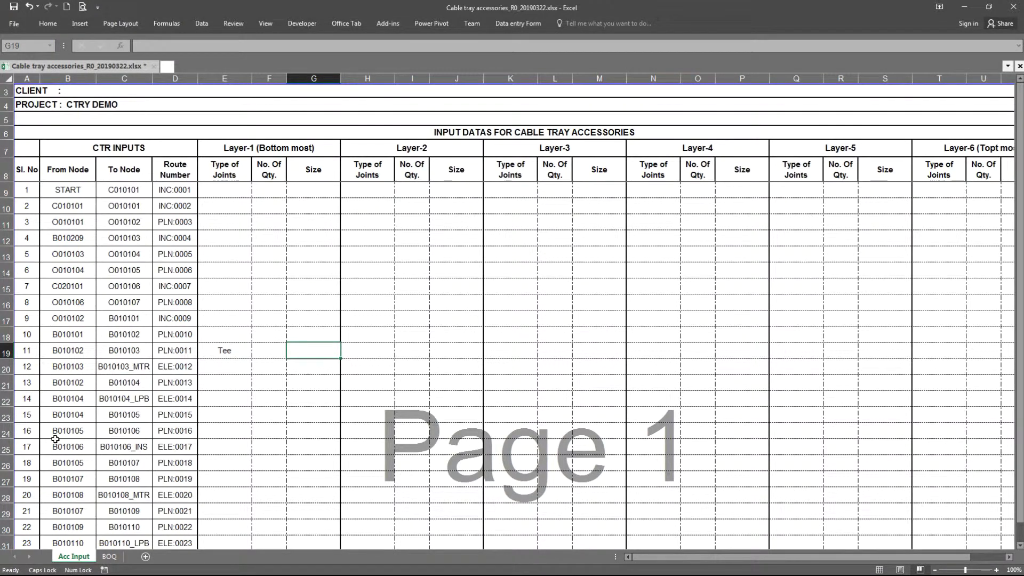
pyautogui.write('00-')
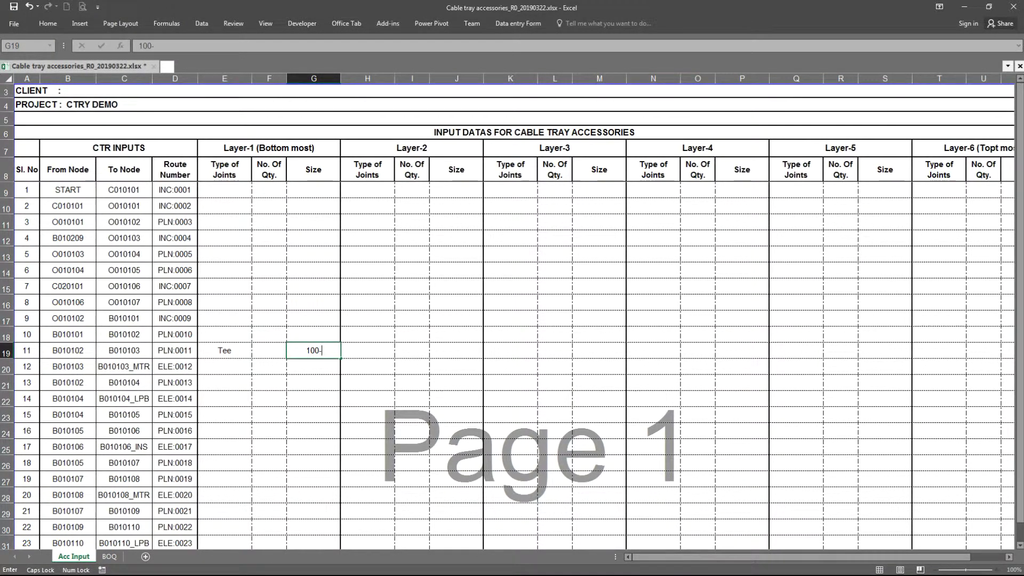
pyautogui.hotkey('alt', 'Tab')
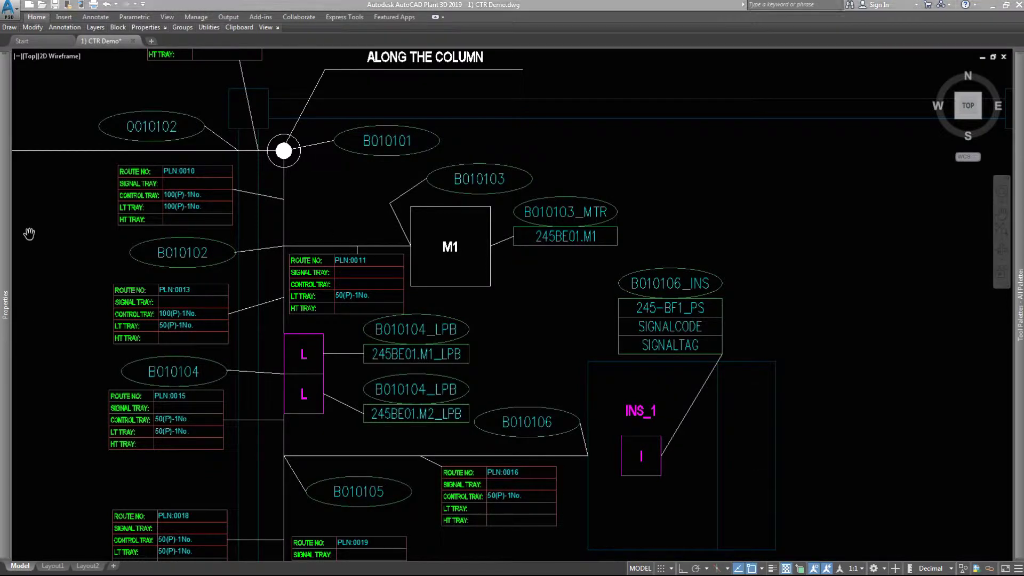
pyautogui.hotkey('alt', 'Tab')
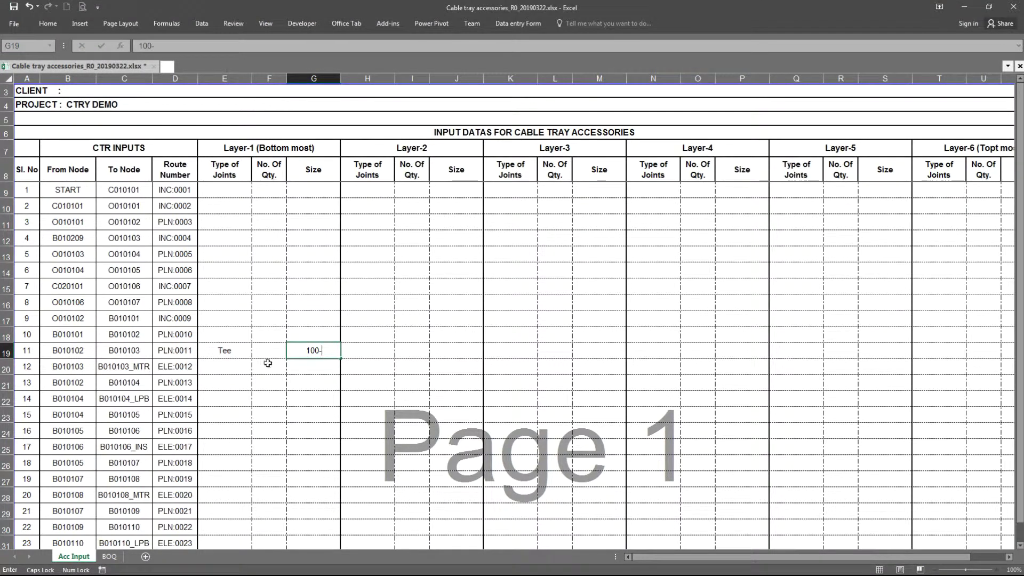
pyautogui.write('100')
pyautogui.hotkey('alt', 'Tab')
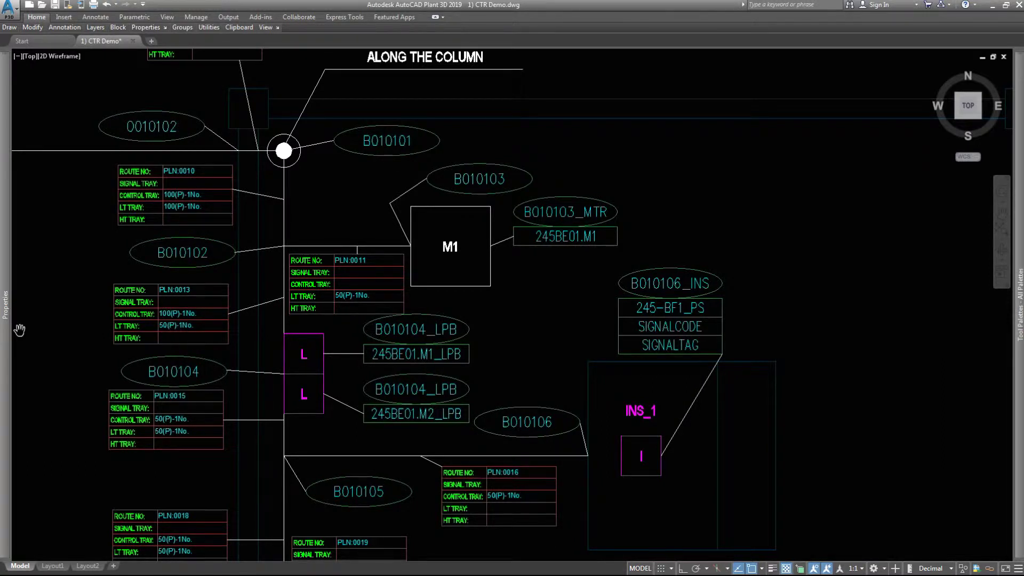
pyautogui.hotkey('alt', 'Tab')
pyautogui.write('-50')
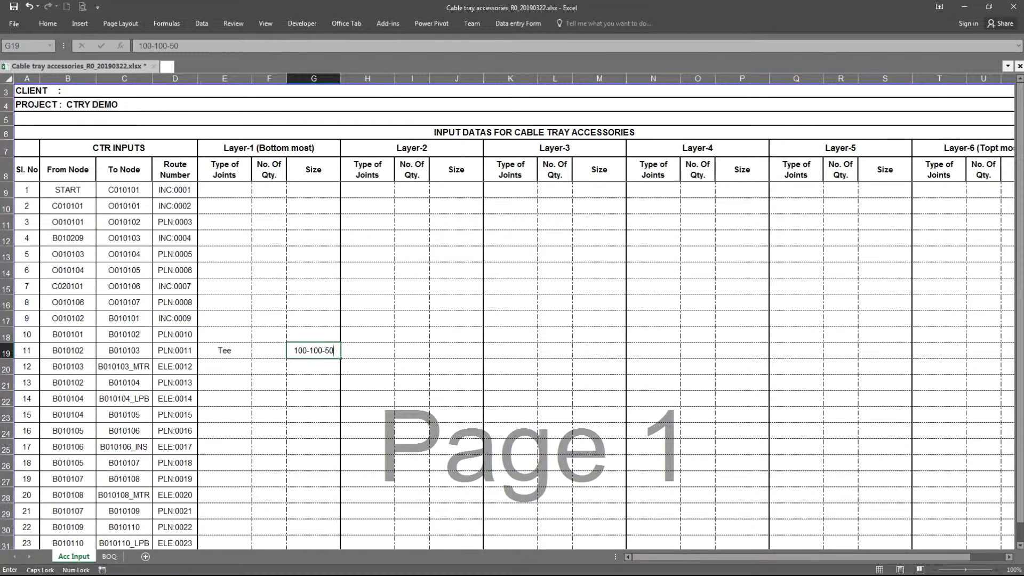
pyautogui.hotkey('alt', 'Tab')
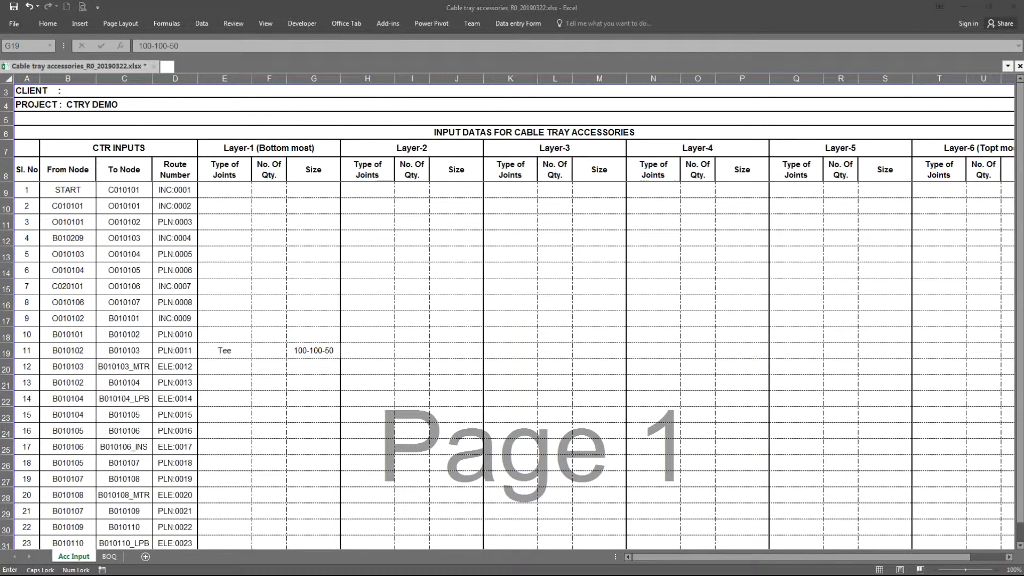
pyautogui.hotkey('alt', 'Tab')
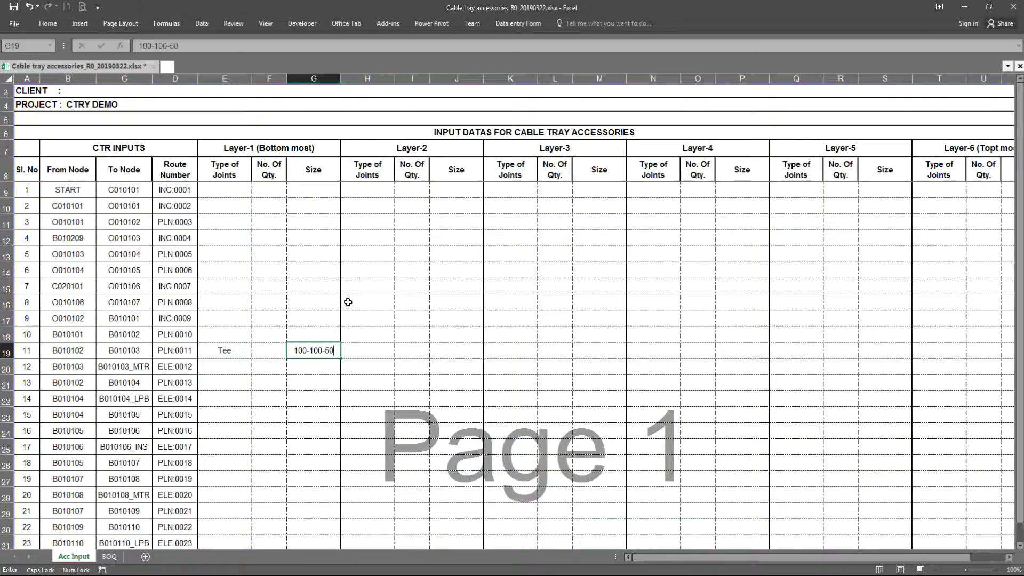
# Confirm the tee size entry and add the line "WE HAVE TO REDUCE 100-50MM" to the end of the Word note
pyautogui.press('Return')
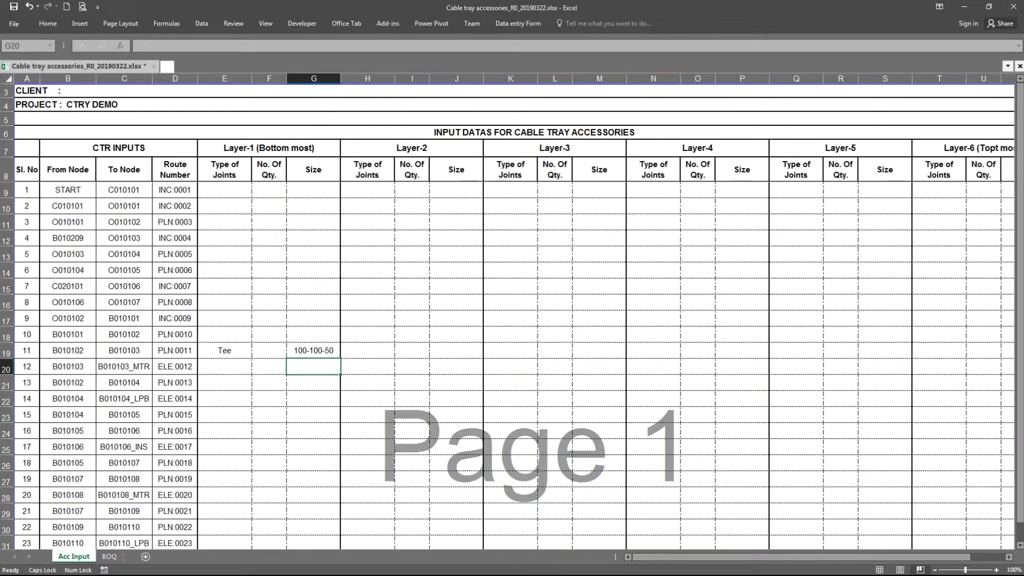
pyautogui.hotkey('alt', 'Tab')
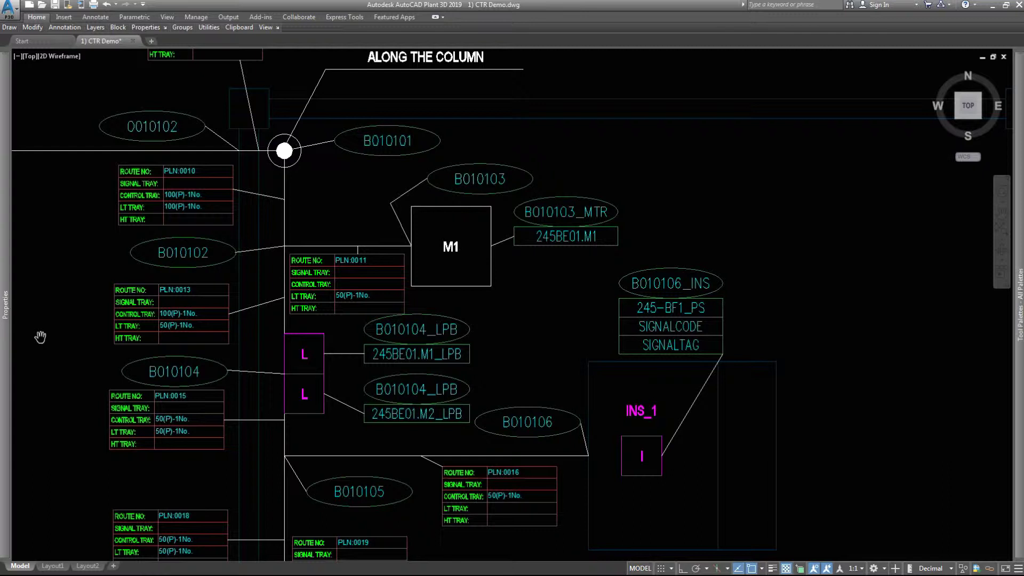
pyautogui.hotkey('alt', 'Tab')
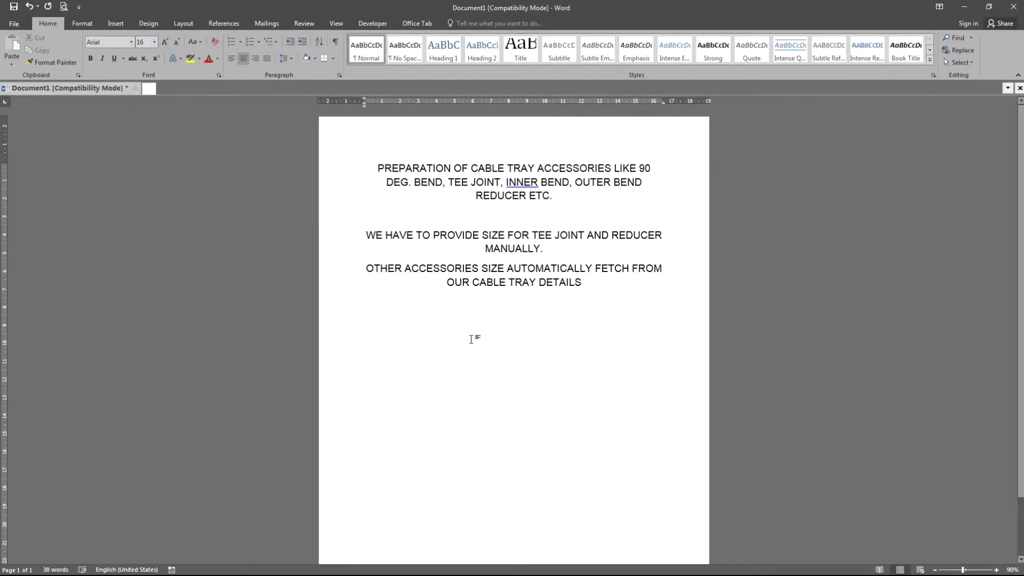
pyautogui.press('Return')
pyautogui.write('WE HAV ')
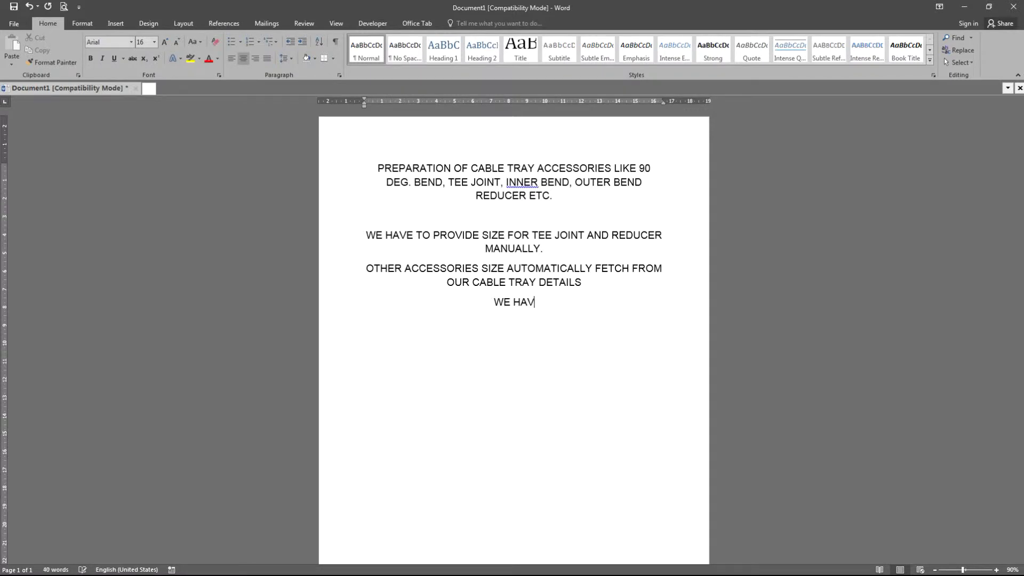
pyautogui.write('E TO REDUCE 100-50')
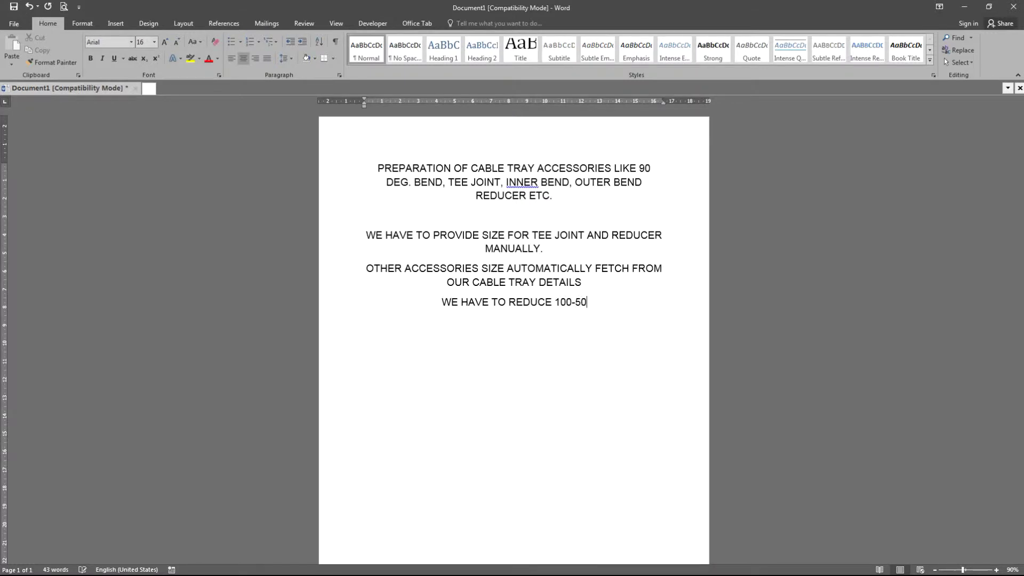
pyautogui.write('MM')
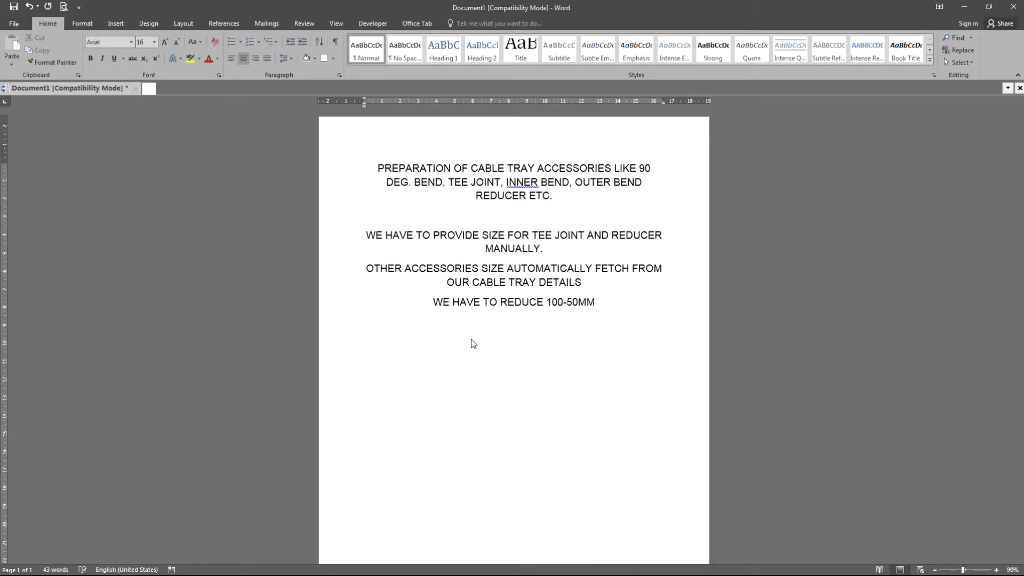
# Back in Excel, set route PLN:0013's Layer-1 joint type to Reducer and its size to 100-50
pyautogui.hotkey('alt', 'Tab')
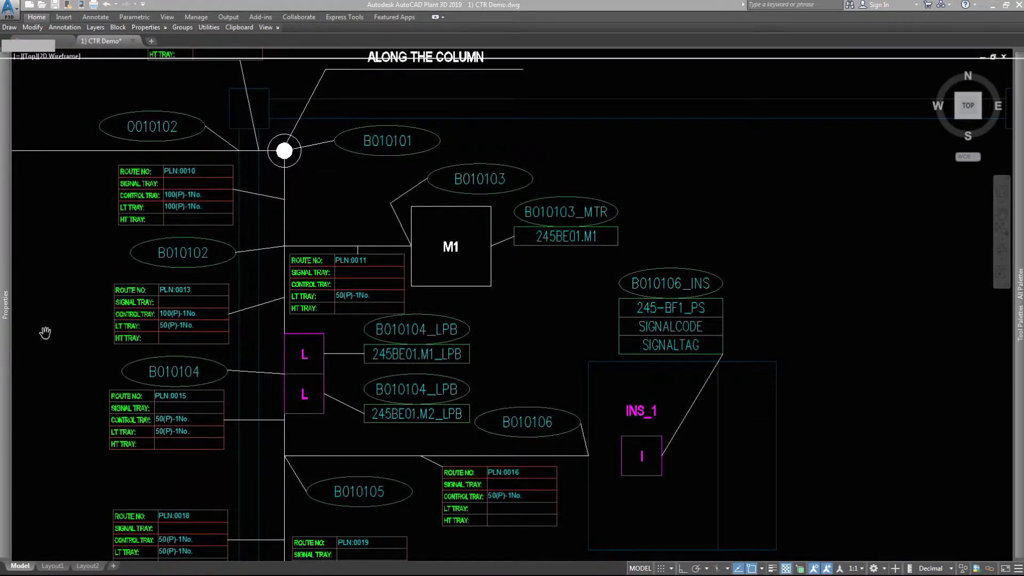
pyautogui.hotkey('alt', 'Tab')
pyautogui.click(222, 379)
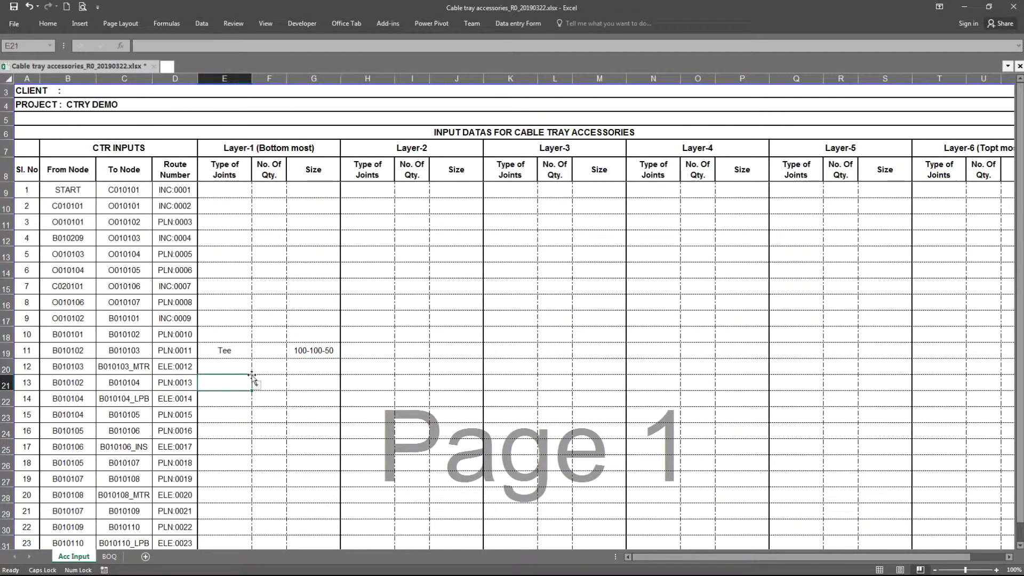
pyautogui.click(257, 384)
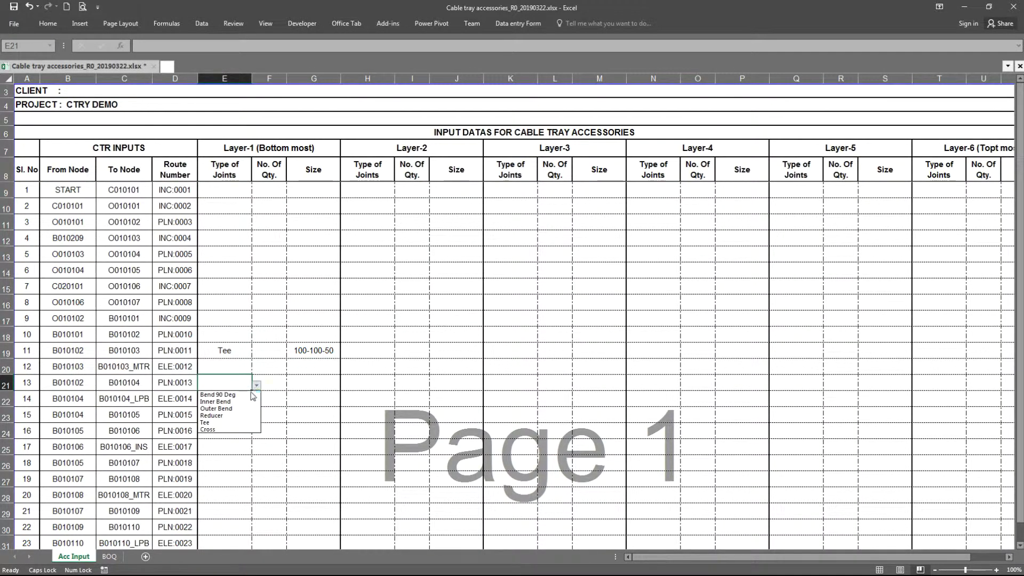
pyautogui.click(224, 416)
pyautogui.click(305, 379)
pyautogui.write('100-50')
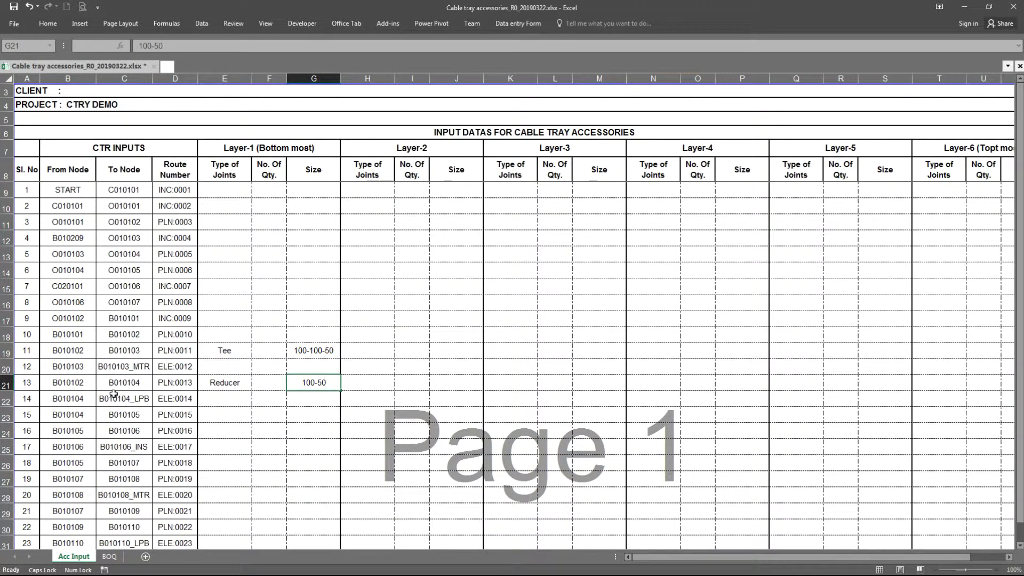
pyautogui.press('Return')
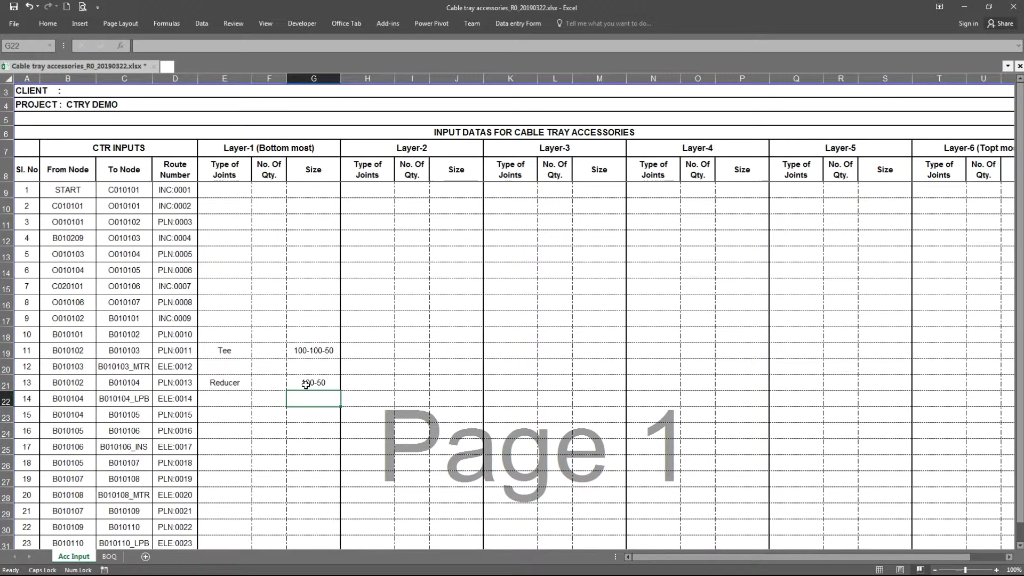
# Review the Word note's line on manually sized tee joints and reducers, and examine route PLN:0010 in the AutoCAD drawing
pyautogui.hotkey('alt', 'Tab')
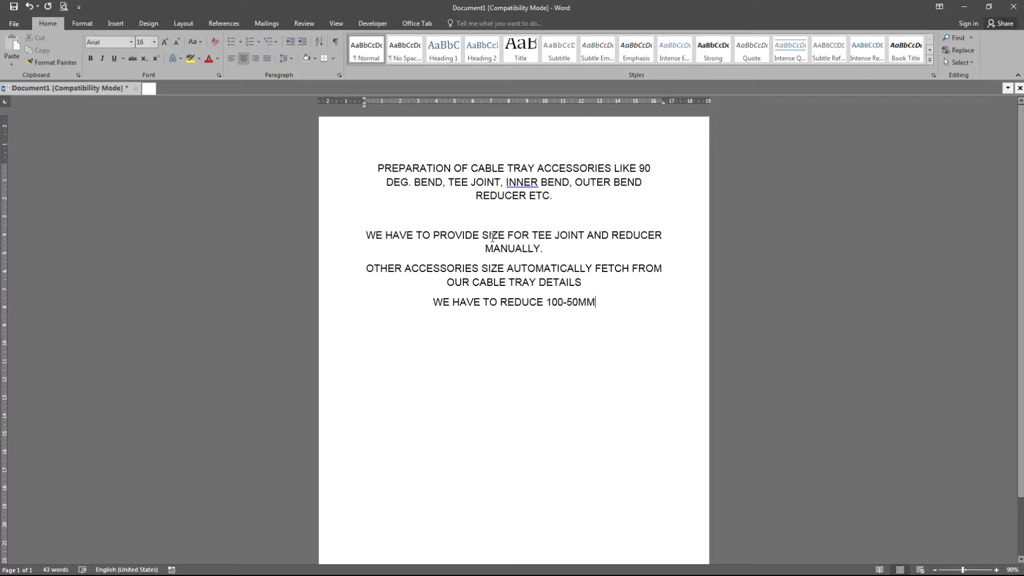
pyautogui.moveTo(532, 235); pyautogui.dragTo(663, 235)
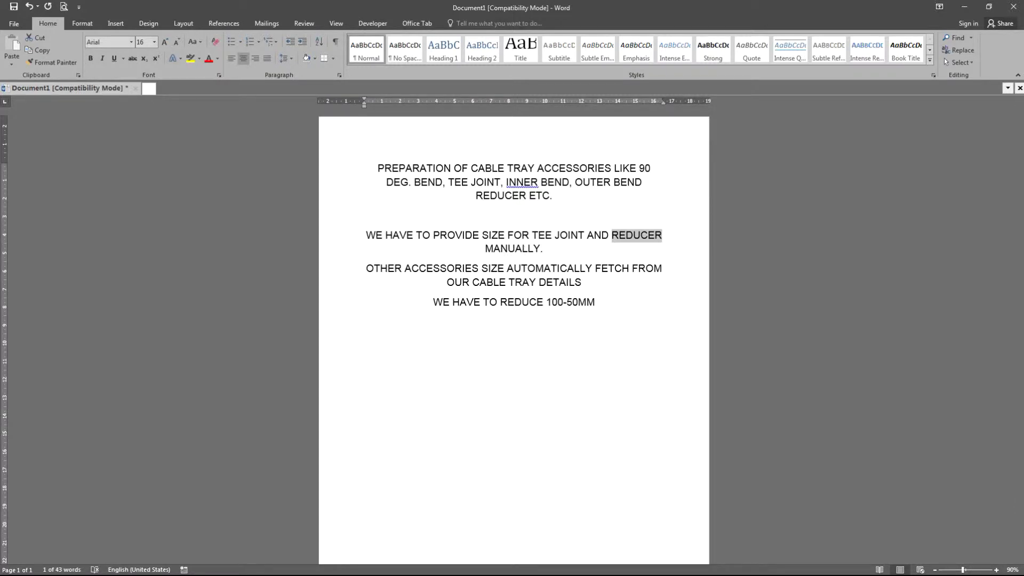
pyautogui.hotkey('alt', 'Tab')
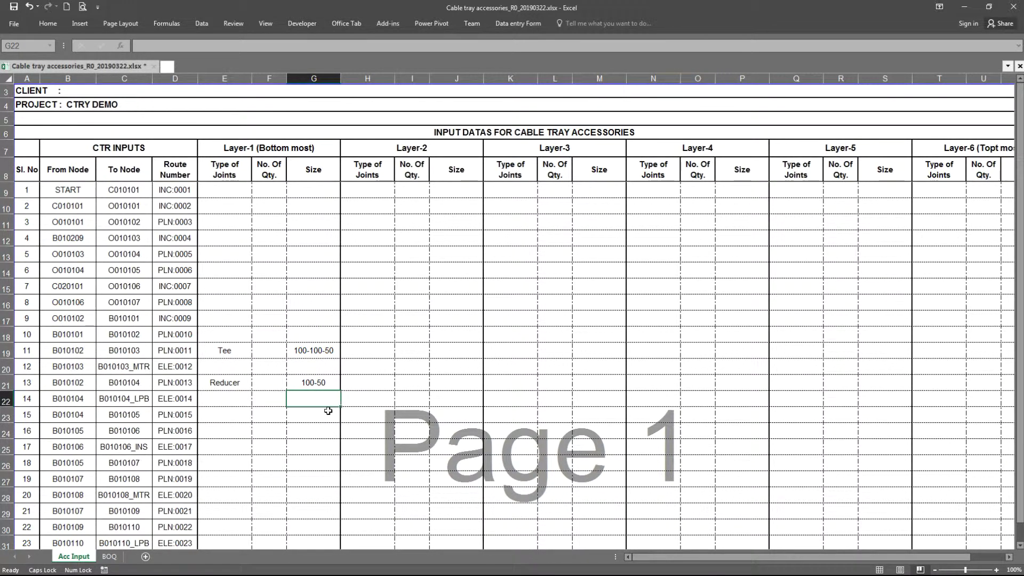
pyautogui.hotkey('alt', 'Tab')
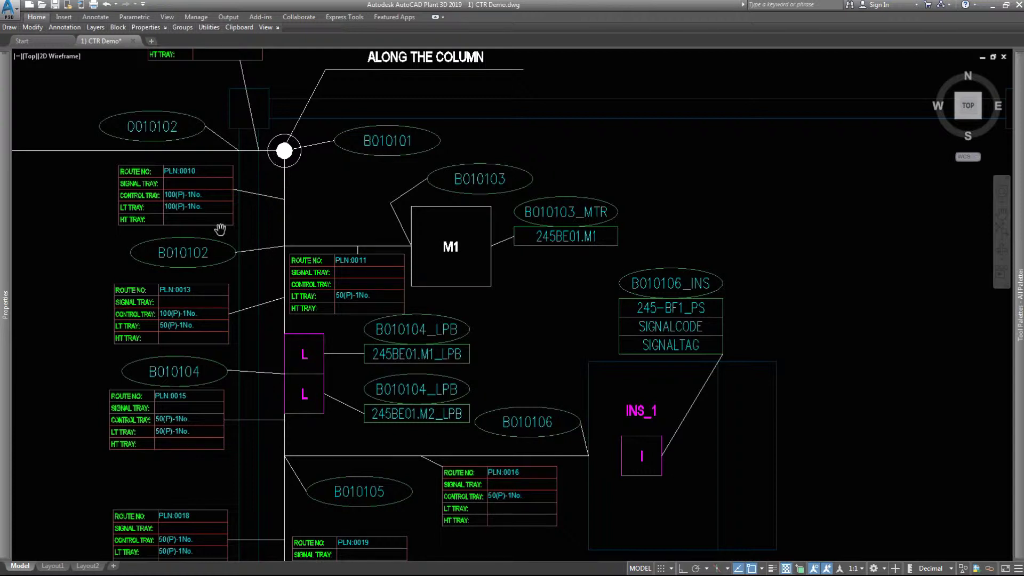
pyautogui.hotkey('alt', 'Tab')
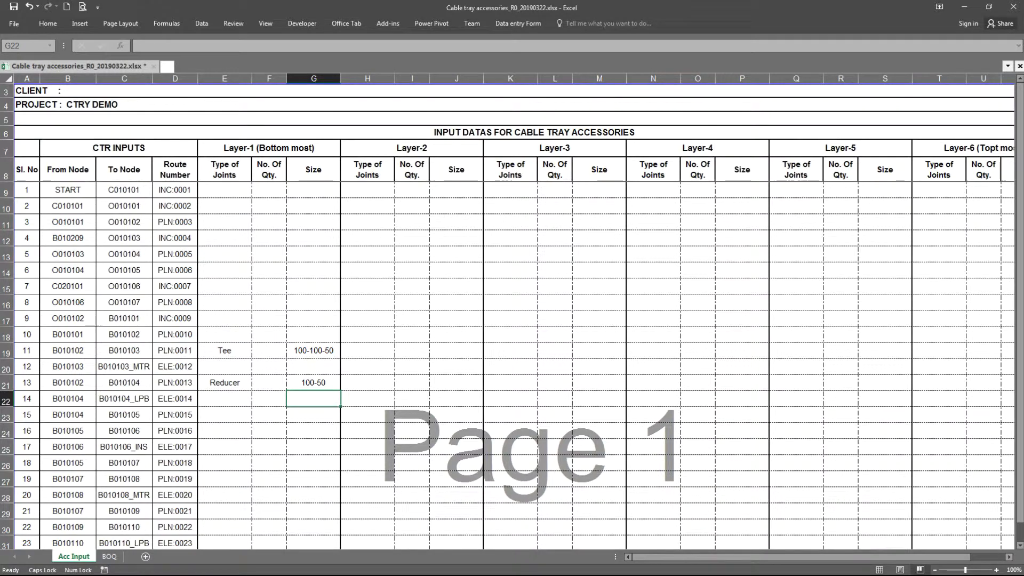
pyautogui.hotkey('alt', 'Tab')
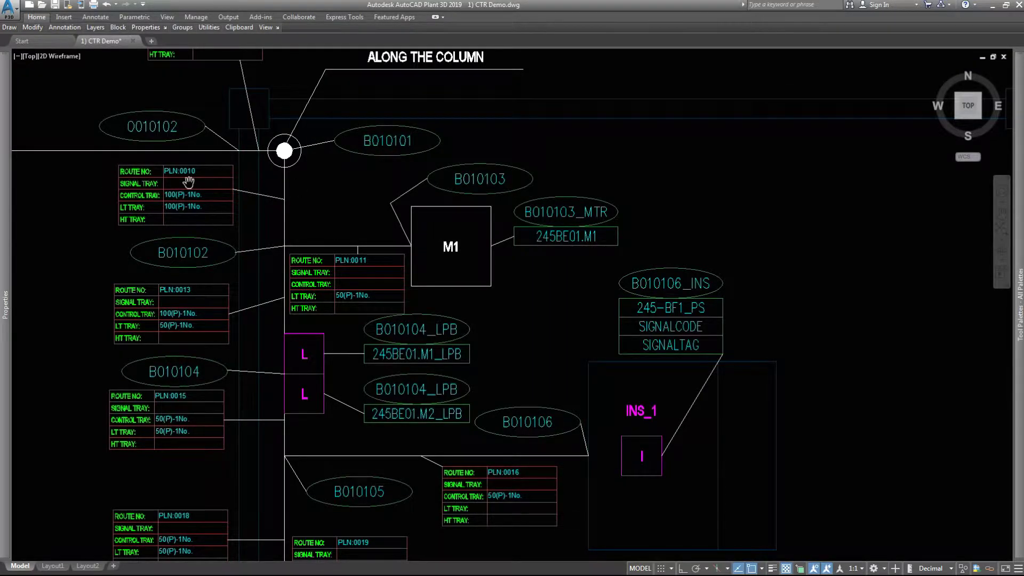
# Switch to Word and add the line "90Deg. BEND REQUIRED" below the reducer note
pyautogui.hotkey('alt', 'Tab')
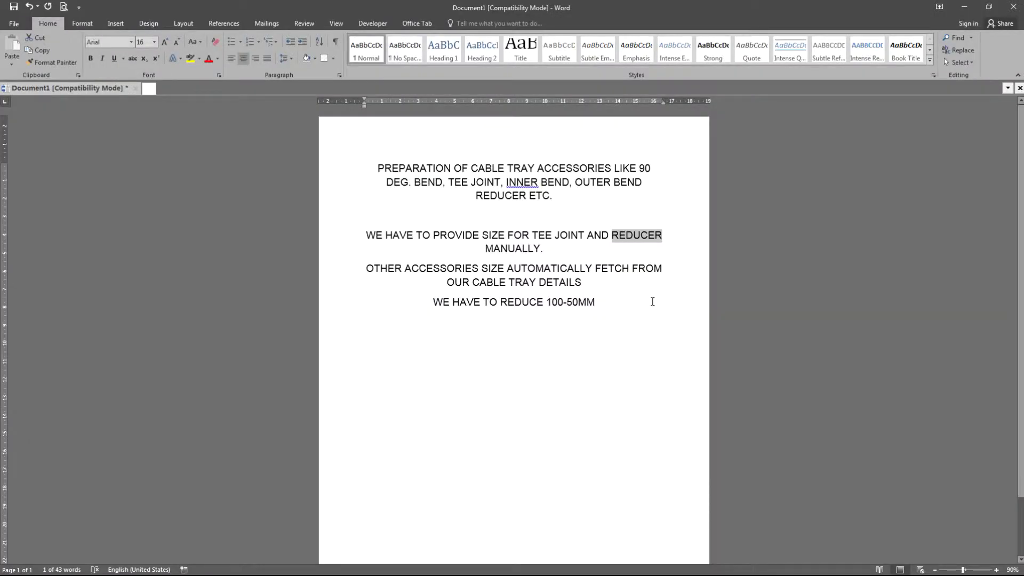
pyautogui.click(589, 316)
pyautogui.press('Return')
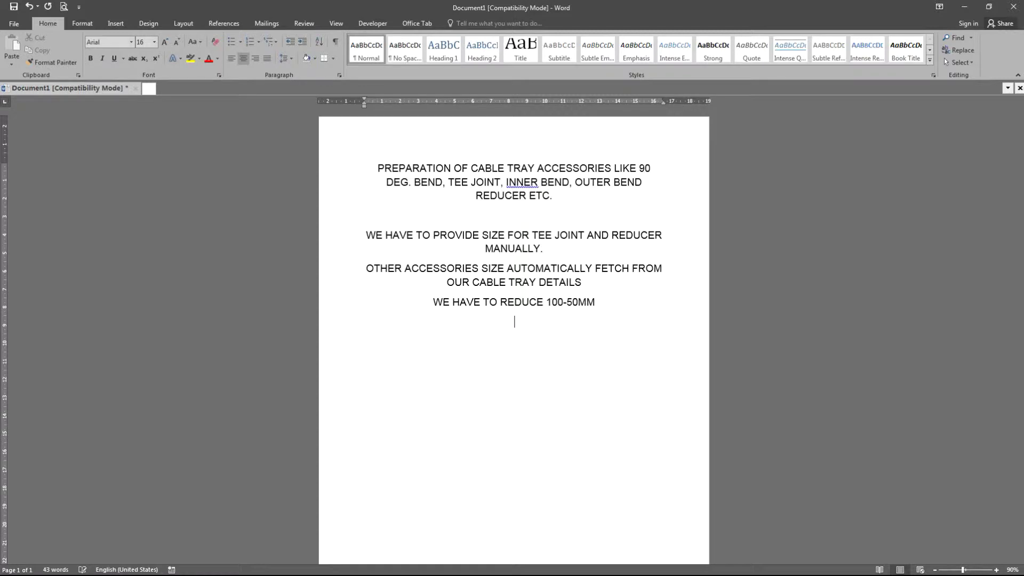
pyautogui.write('90Deg. BEND REQUIRED')
# Return to Excel and set the Layer-1 joint type for route PLN:0010 to Bend 90 Deg
pyautogui.hotkey('alt', 'Tab')
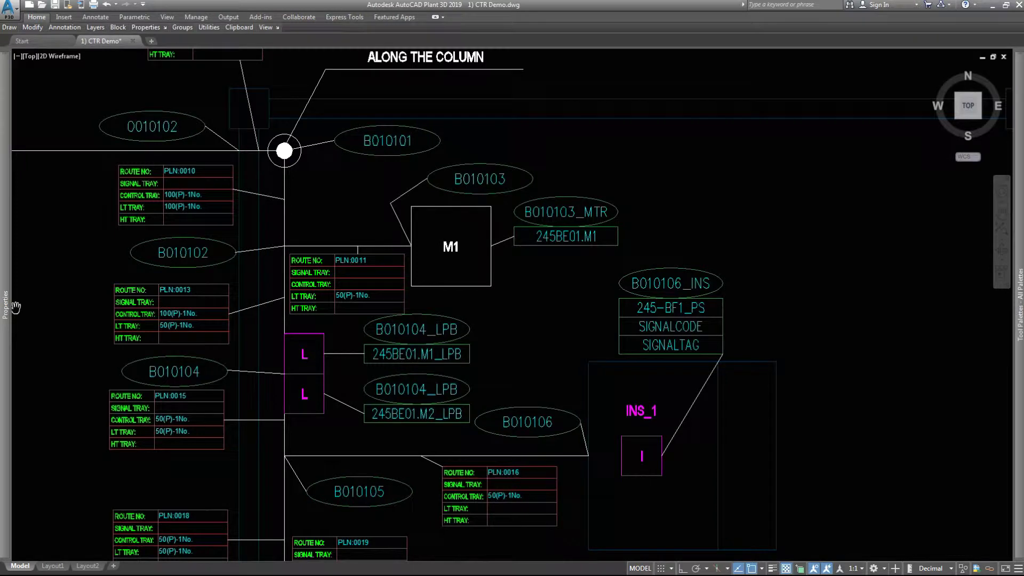
pyautogui.hotkey('alt', 'Tab')
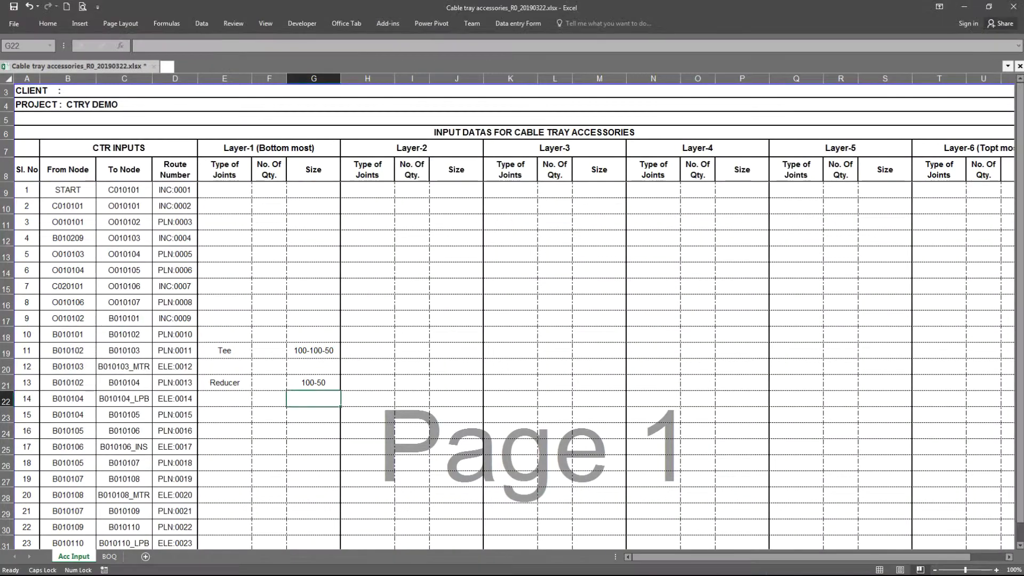
pyautogui.click(223, 334)
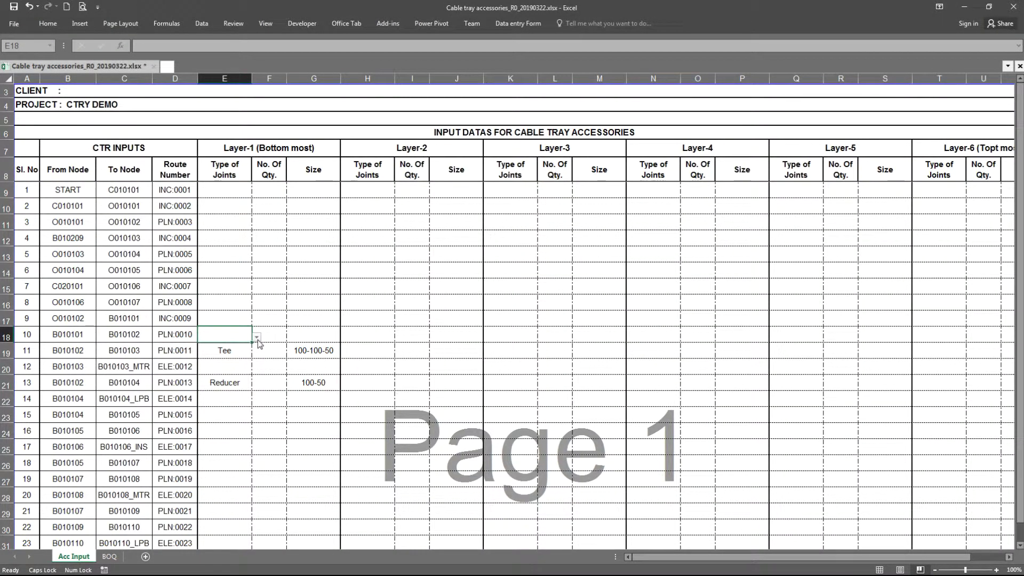
pyautogui.click(256, 337)
pyautogui.click(247, 347)
# Check the layer order diagram in the AutoCAD drawing and set route PLN:0010's Layer-2 joint type to Bend 90 Deg in Excel
pyautogui.click(376, 339)
pyautogui.hotkey('alt', 'Tab')
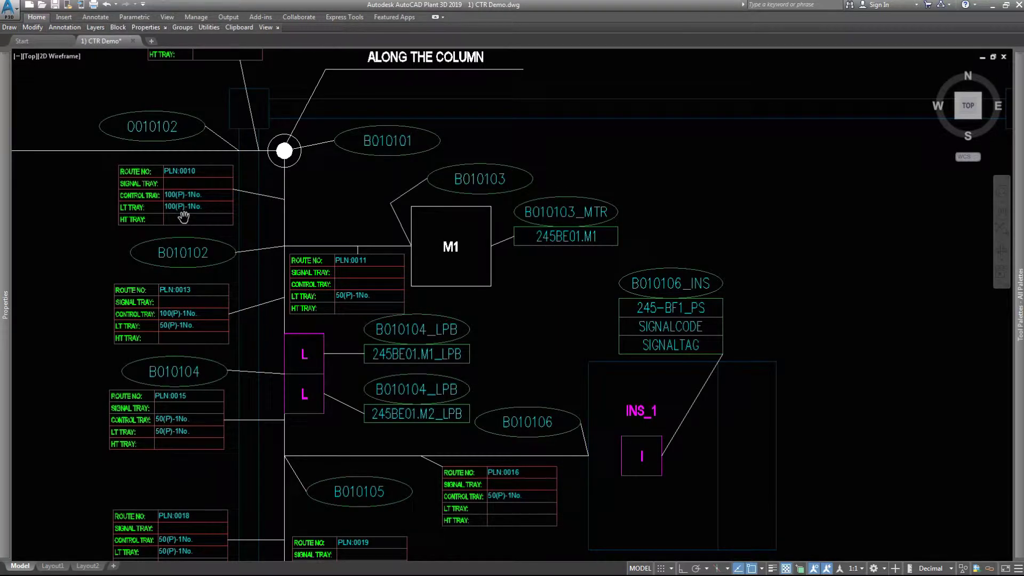
pyautogui.scroll(-6, 183, 216)
pyautogui.moveTo(384, 416); pyautogui.dragTo(384, 224)
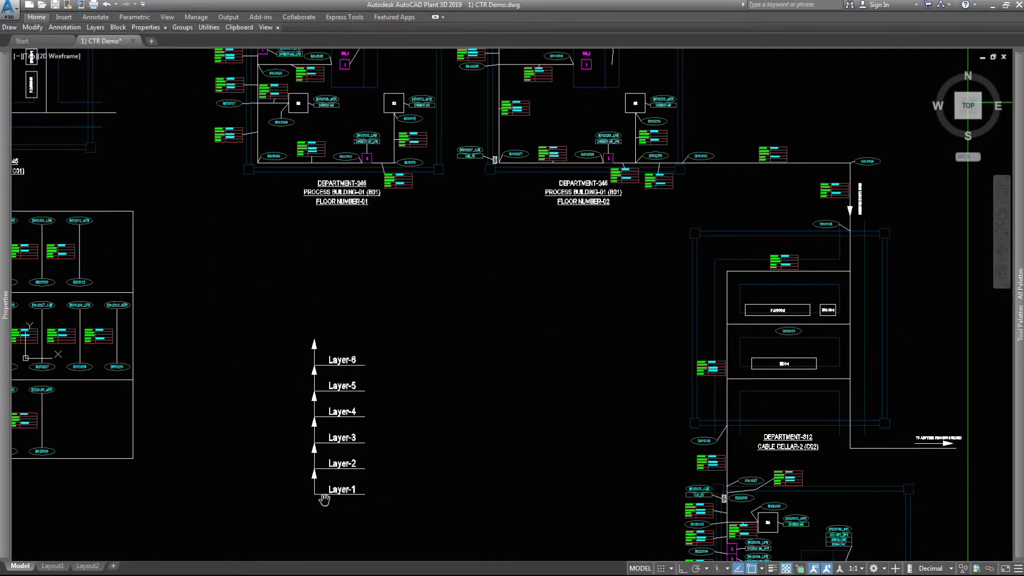
pyautogui.hotkey('alt', 'Tab')
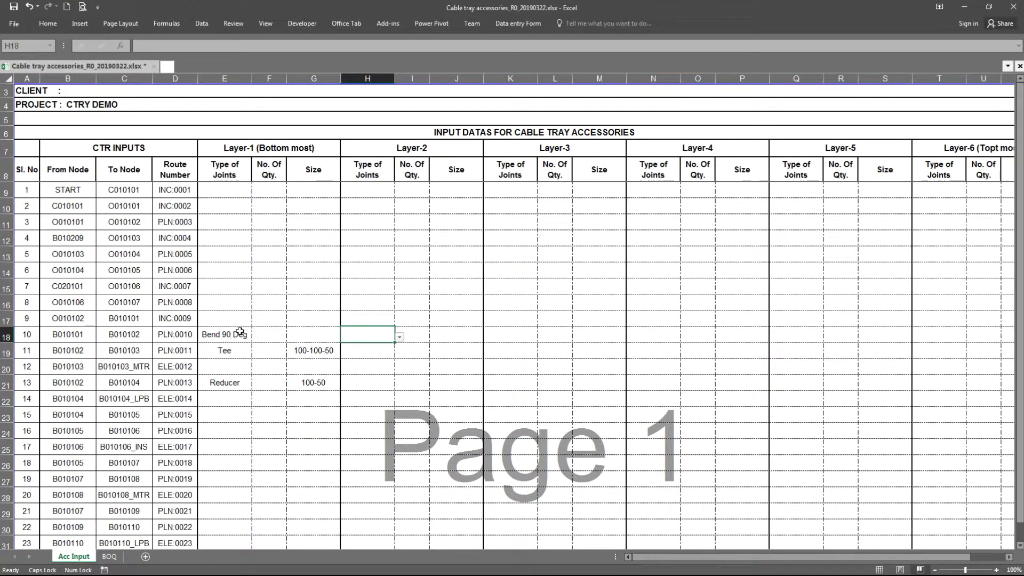
pyautogui.click(400, 338)
pyautogui.click(373, 347)
# Review route PLN:0010 at node B010101 in AutoCAD and check the 100(P) Bend 90 Deg quantity on Excel's BOQ sheet
pyautogui.hotkey('alt', 'Tab')
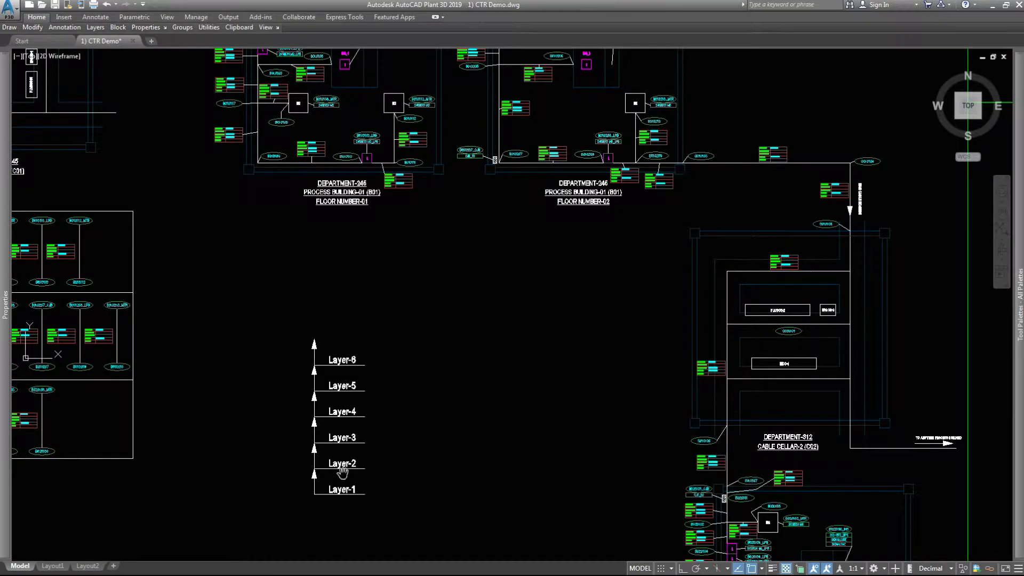
pyautogui.moveTo(254, 49); pyautogui.dragTo(323, 318)
pyautogui.scroll(6, 323, 319)
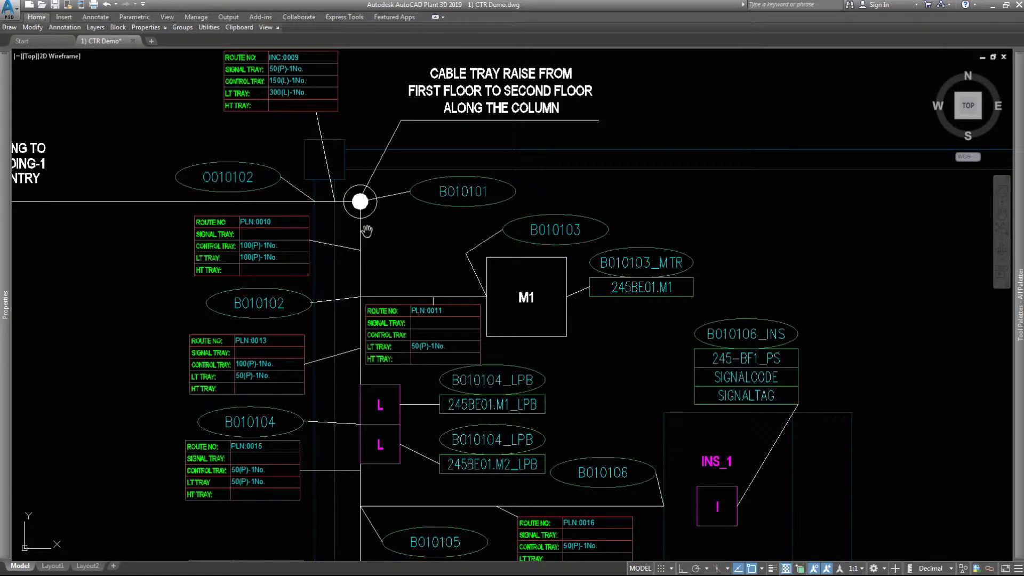
pyautogui.hotkey('alt', 'Tab')
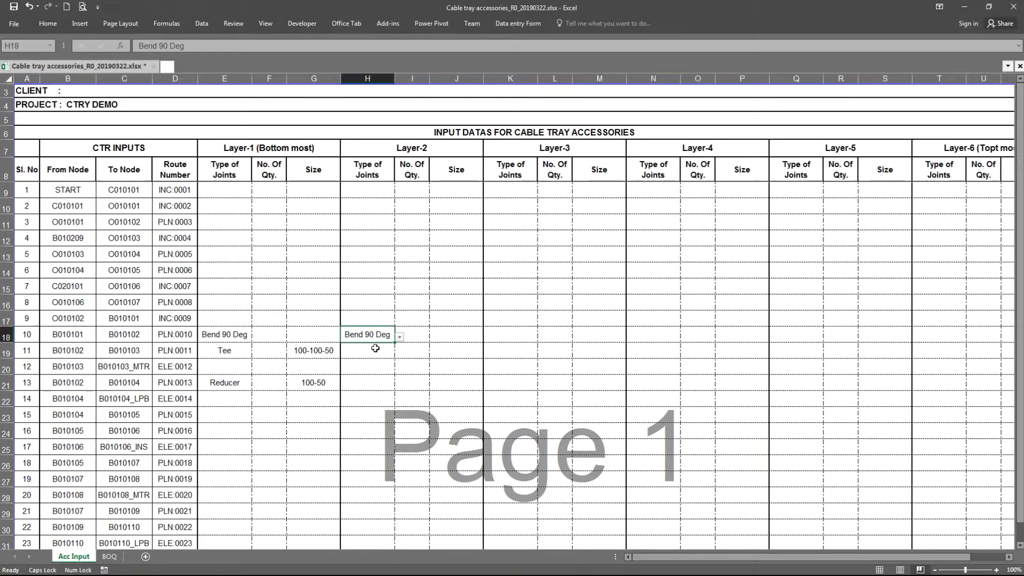
pyautogui.click(110, 557)
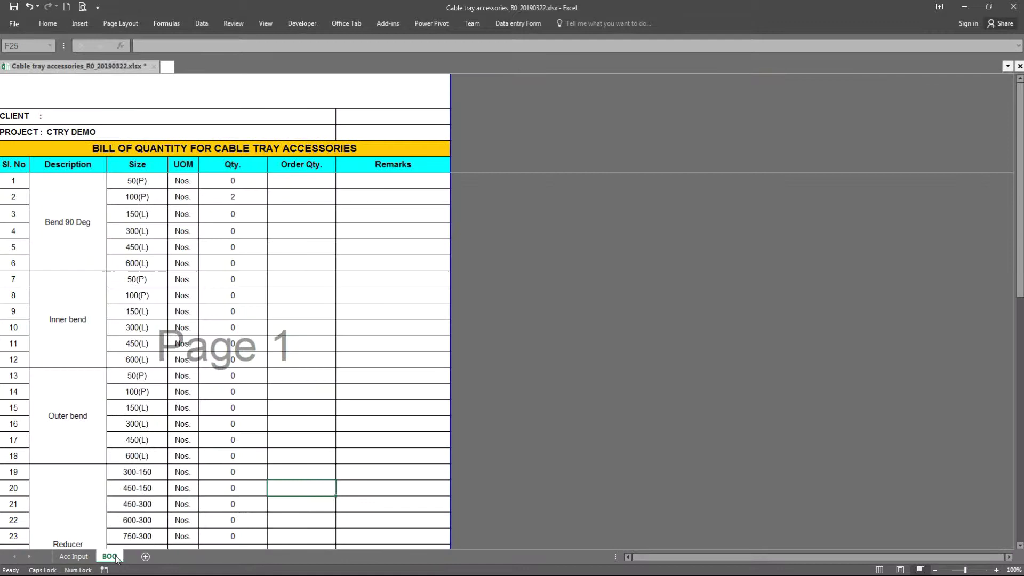
pyautogui.click(233, 199)
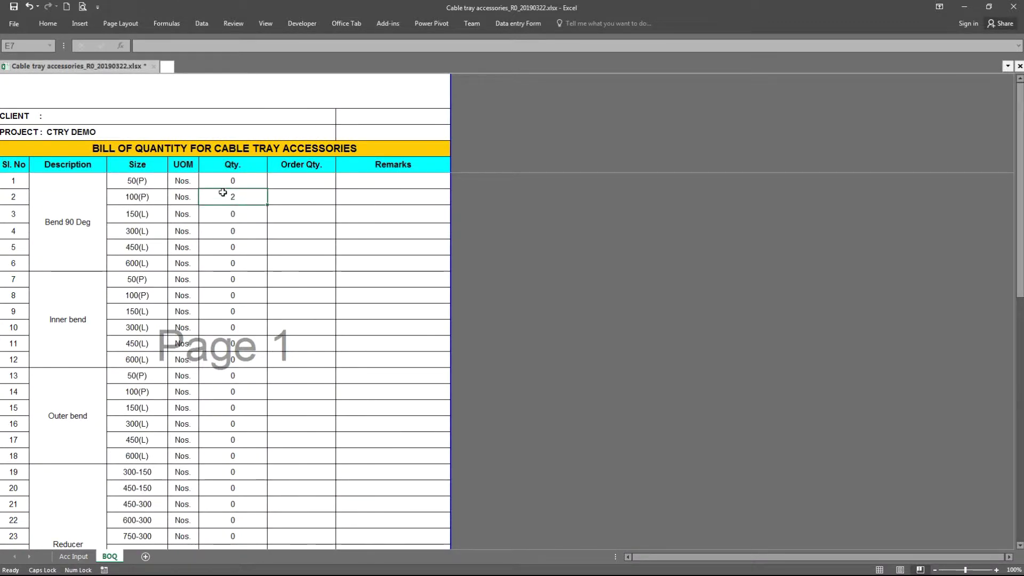
pyautogui.click(84, 559)
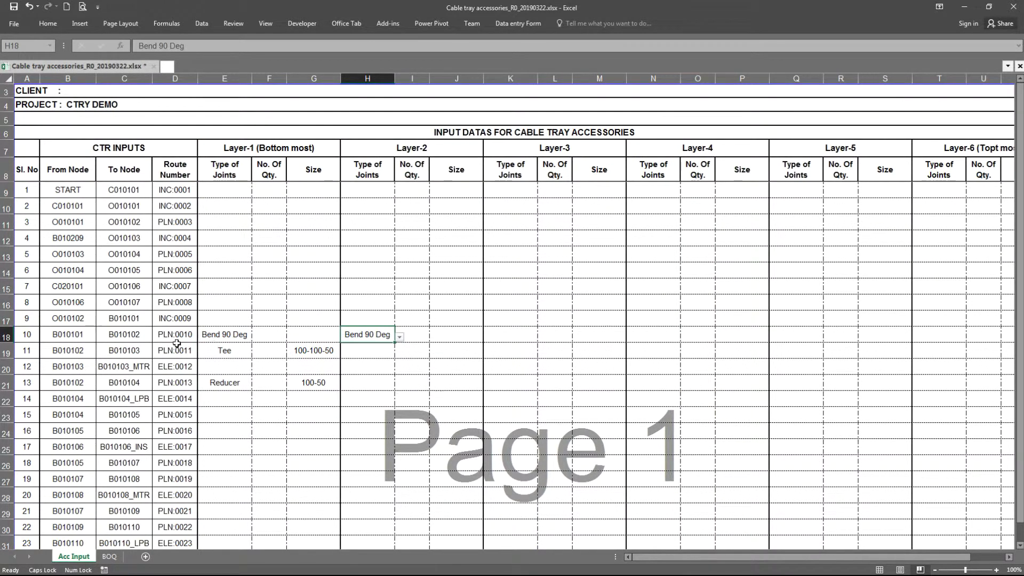
# Compare the tray sizes around node B010102 in AutoCAD with the reducer and tee rows of the BOQ sheet
pyautogui.hotkey('alt', 'Tab')
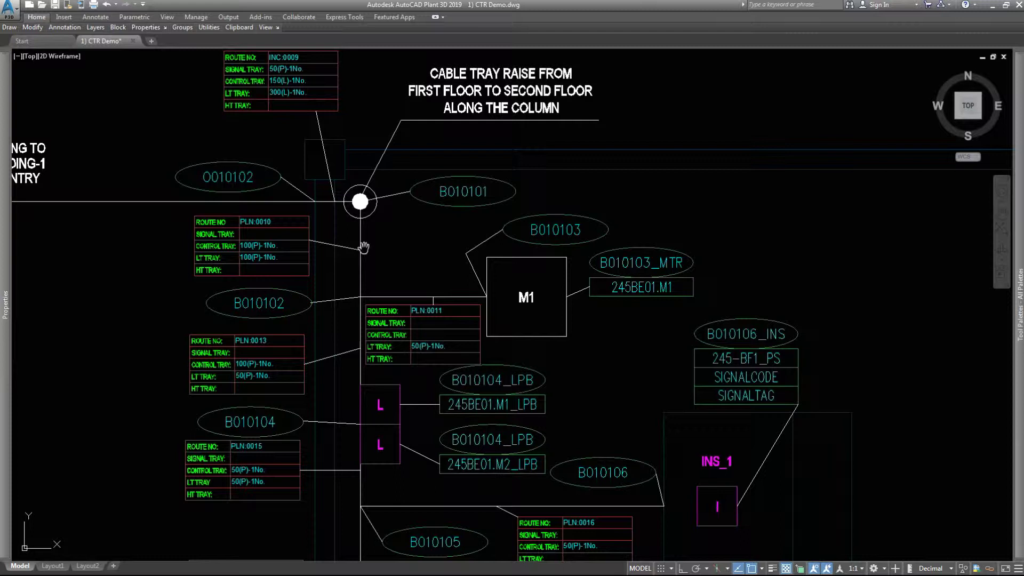
pyautogui.moveTo(411, 361); pyautogui.dragTo(363, 305)
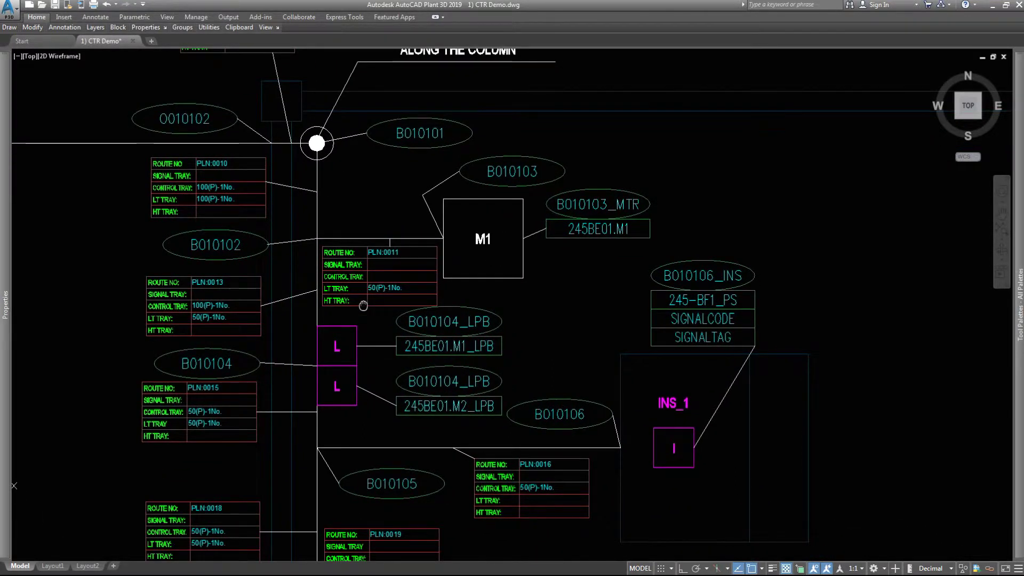
pyautogui.hotkey('alt', 'Tab')
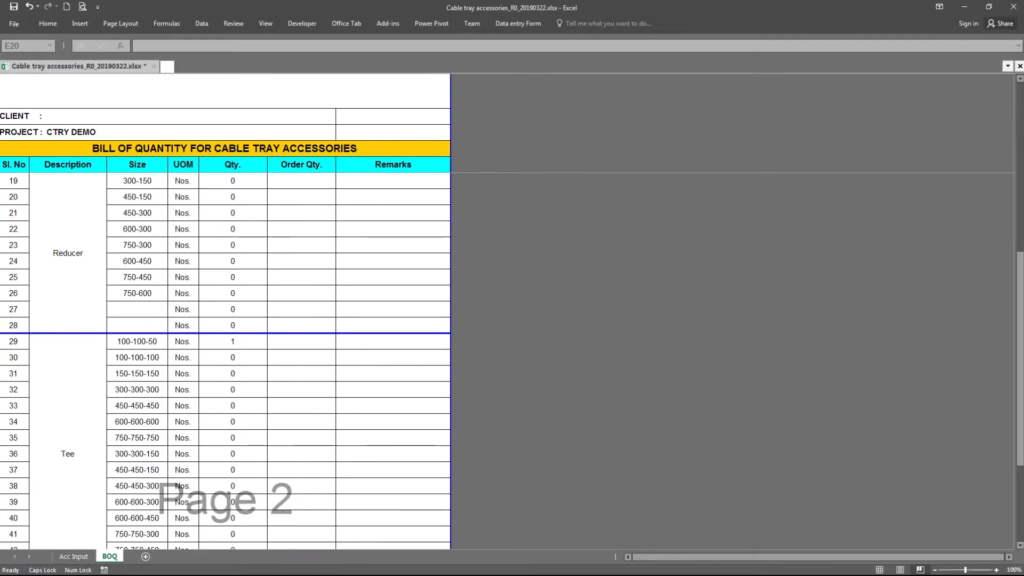
pyautogui.hotkey('alt', 'Tab')
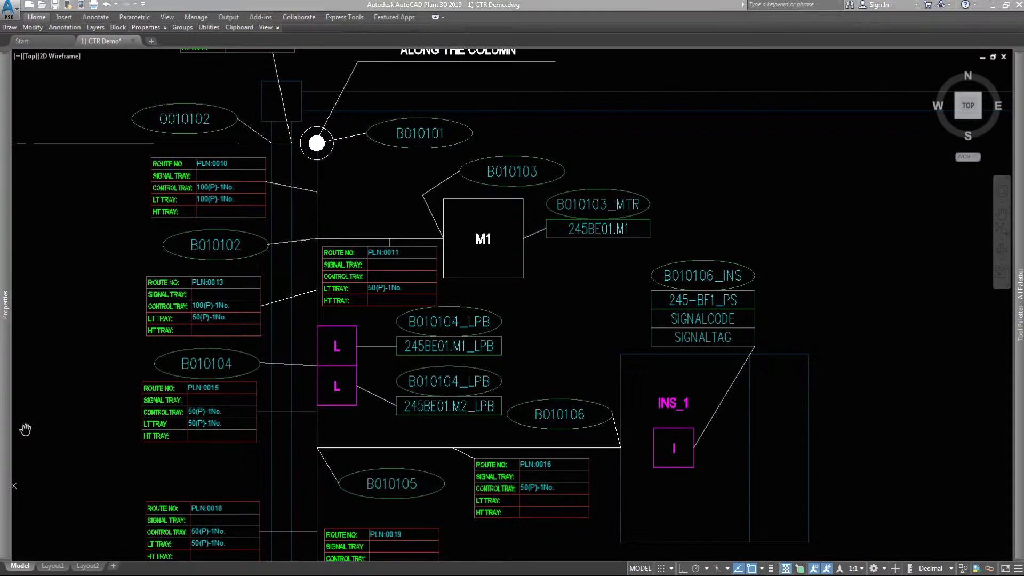
# Switch to Excel and compare the joint entries on the Acc Input sheet with the BOQ sheet
pyautogui.hotkey('alt', 'Tab')
pyautogui.click(75, 555)
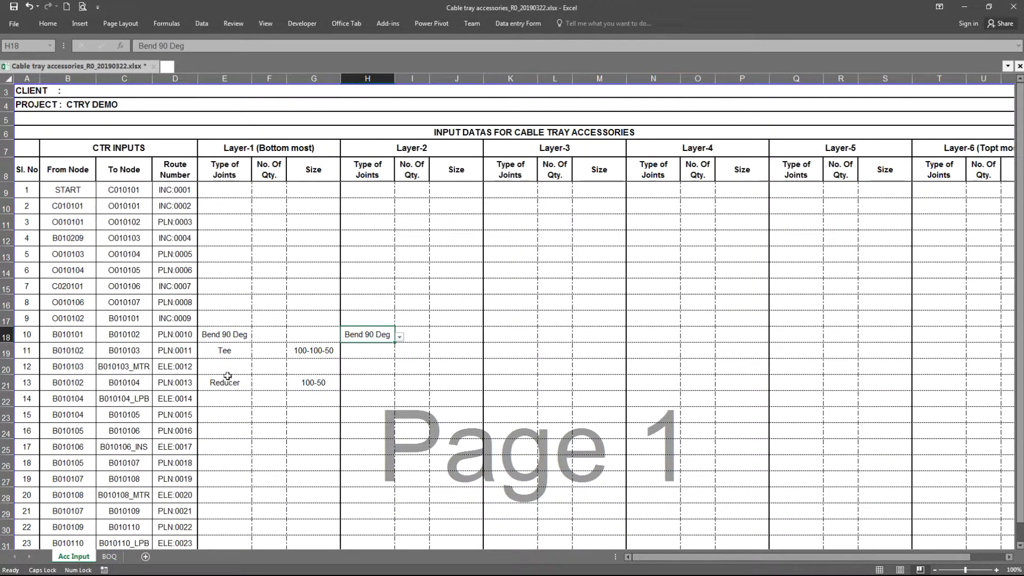
pyautogui.click(110, 556)
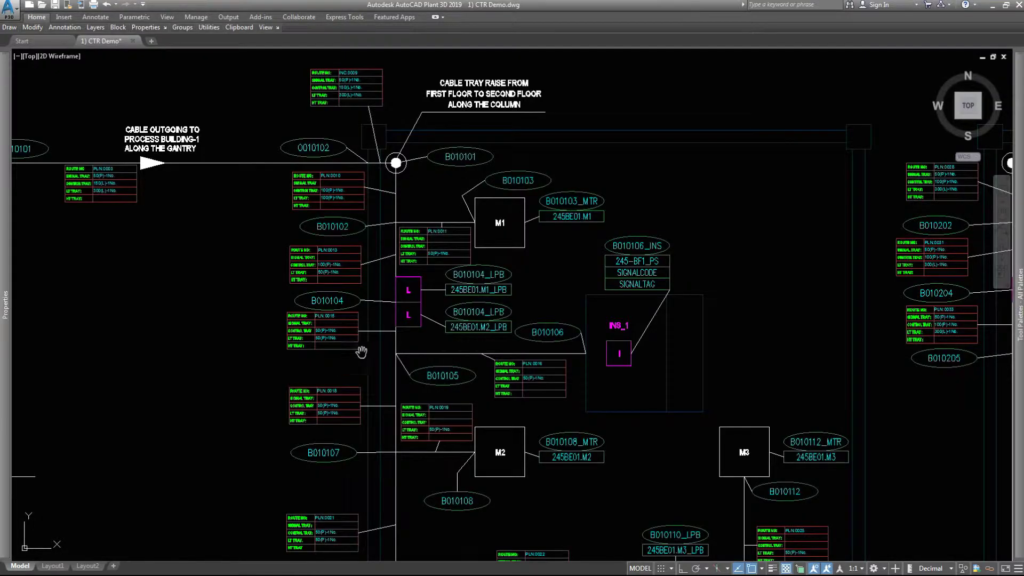
# Trace node B010103 at motor M1 in the AutoCAD drawing and add the note "INNER BEND REQUIRED" in Word
pyautogui.scroll(3, 502, 226)
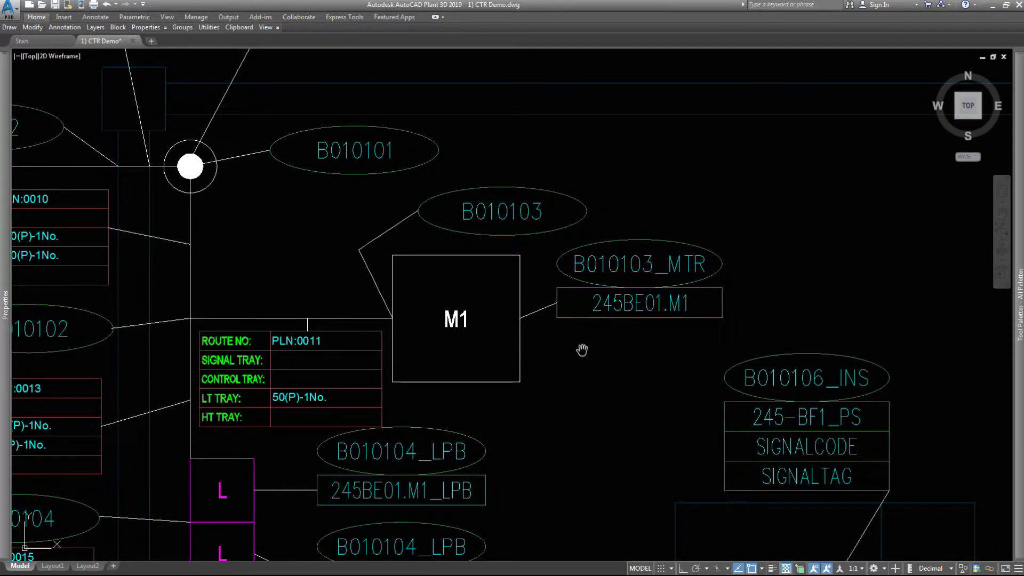
pyautogui.scroll(-4, 496, 328)
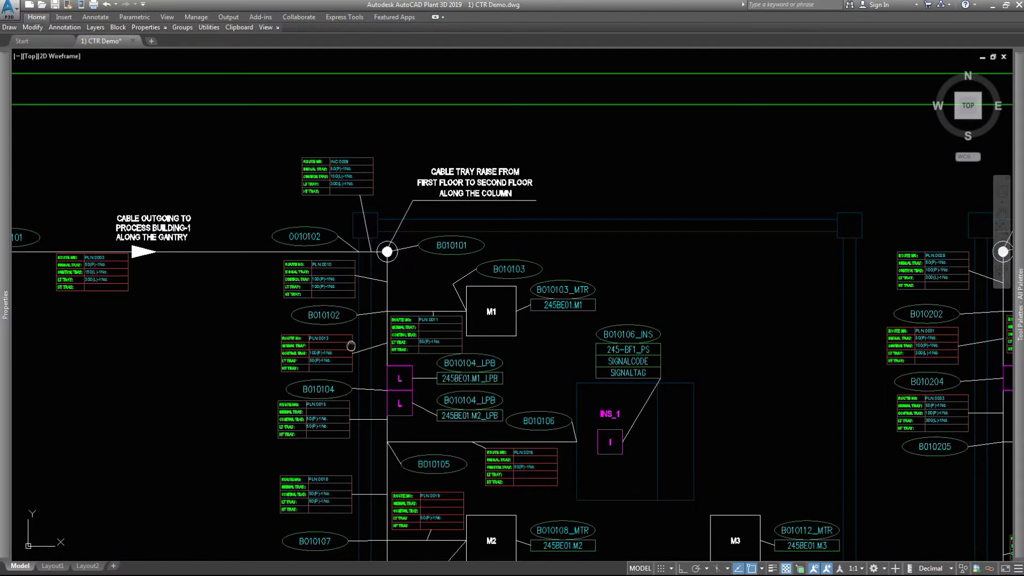
pyautogui.scroll(-6, 350, 345)
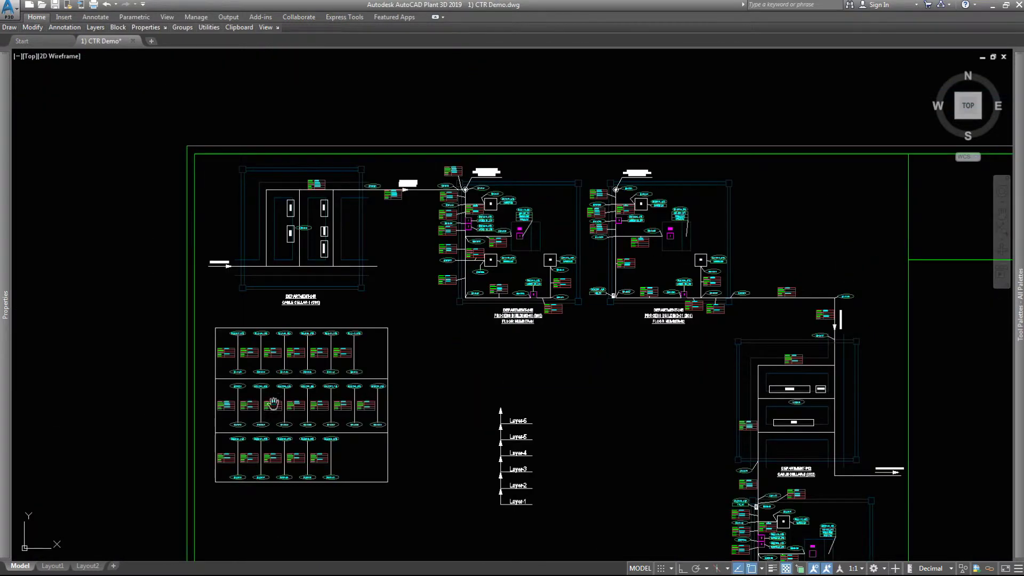
pyautogui.scroll(5, 226, 416)
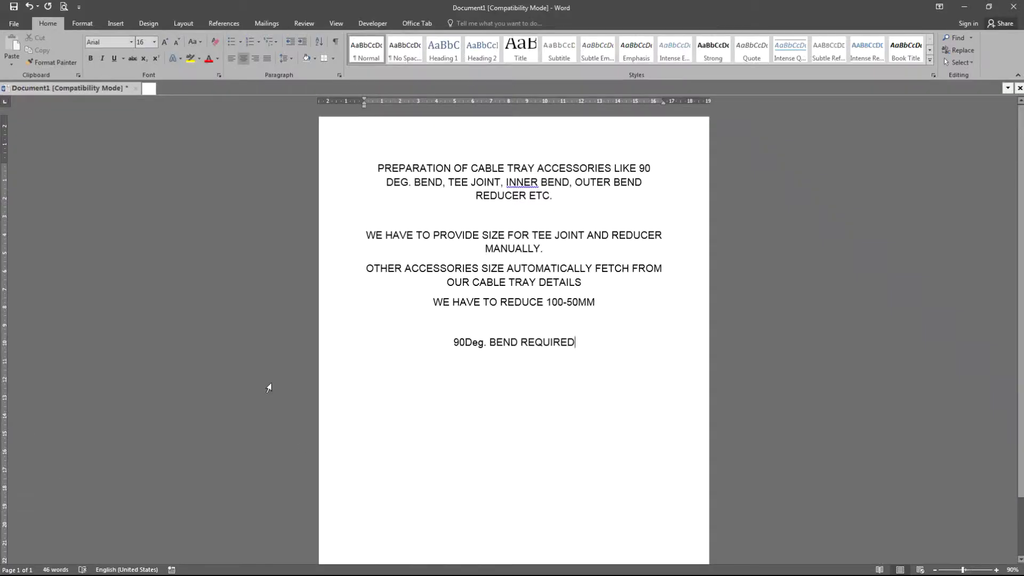
pyautogui.press('Return')
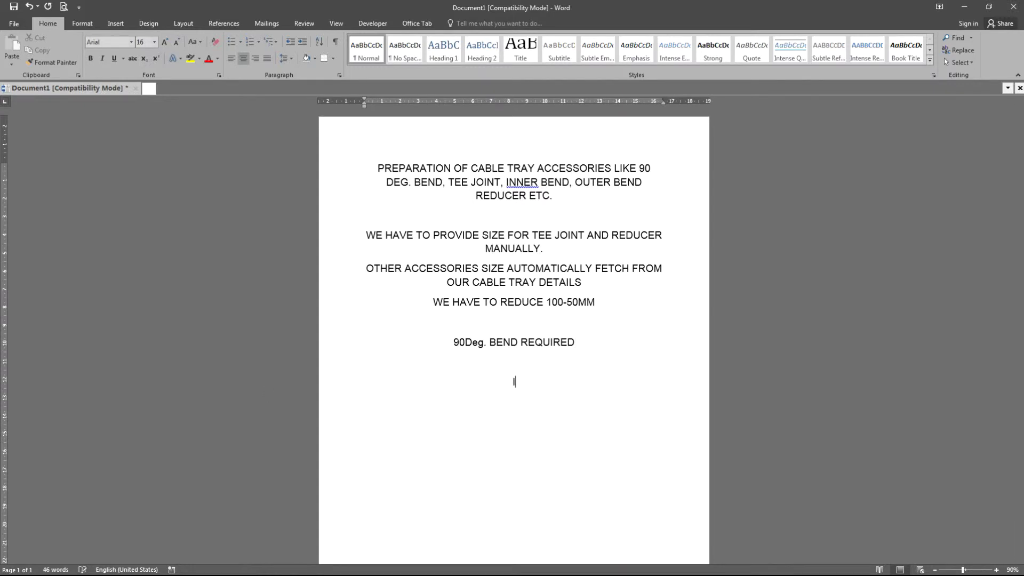
pyautogui.write('INNER BEND REQUIRED')
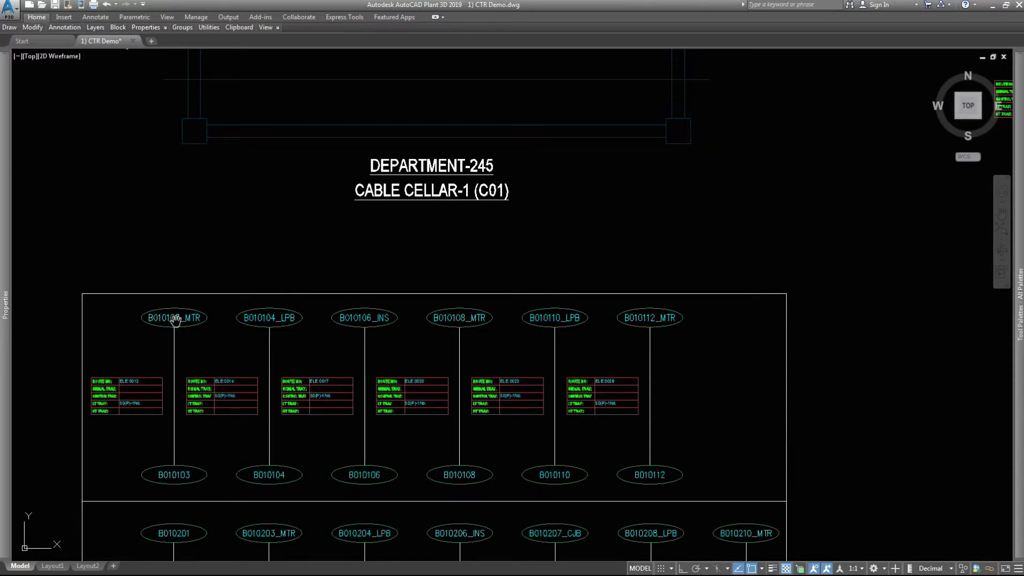
# Compare motor M1's node B010103 on the AutoCAD plan with elevation route ELE:0012 in the route table
pyautogui.scroll(-5, 176, 320)
pyautogui.scroll(8, 457, 244)
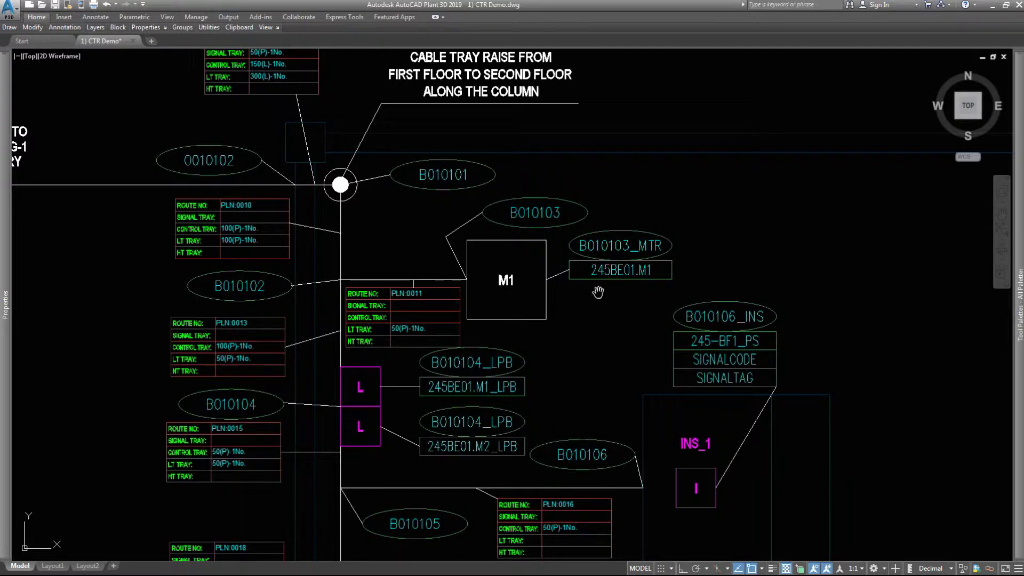
pyautogui.scroll(-2, 482, 184)
pyautogui.scroll(-5, 482, 184)
pyautogui.scroll(8, 257, 244)
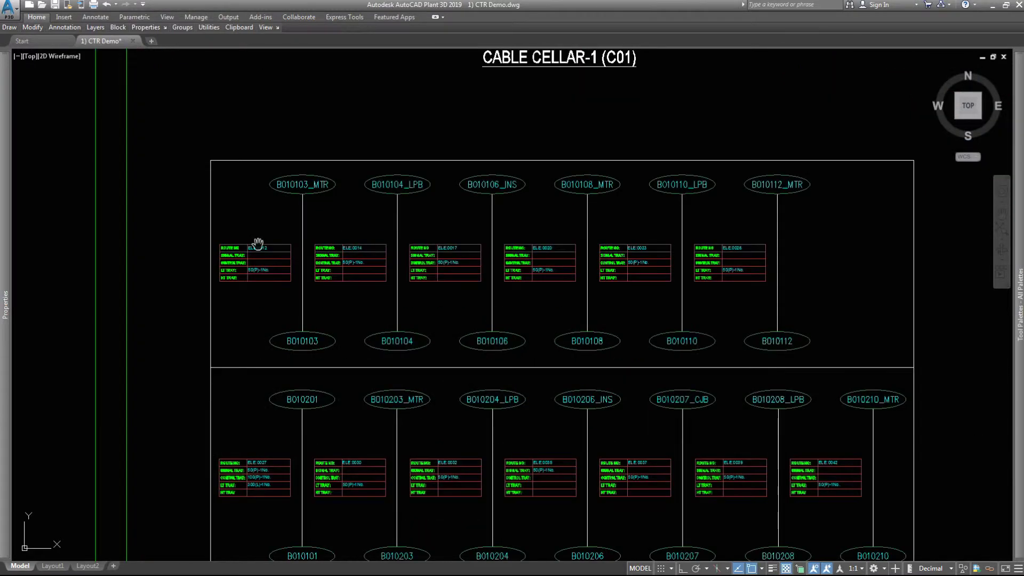
pyautogui.scroll(2, 257, 244)
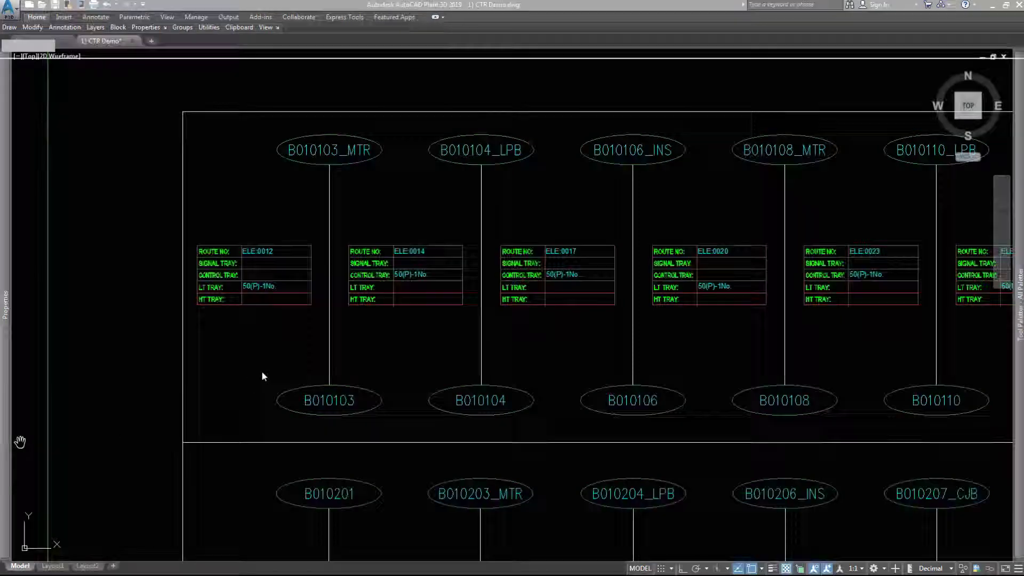
# Return to Excel's Acc Input sheet and set the Layer-1 joint type for route ELE:0012 to Inner Bend
pyautogui.hotkey('alt', 'Tab')
pyautogui.hotkey('alt', 'Tab')
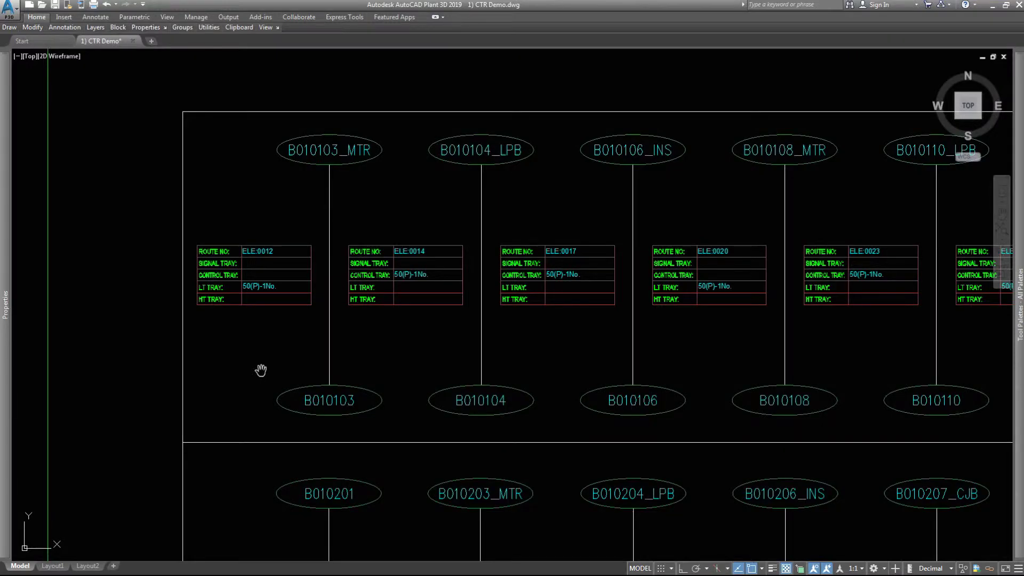
pyautogui.hotkey('alt', 'Tab')
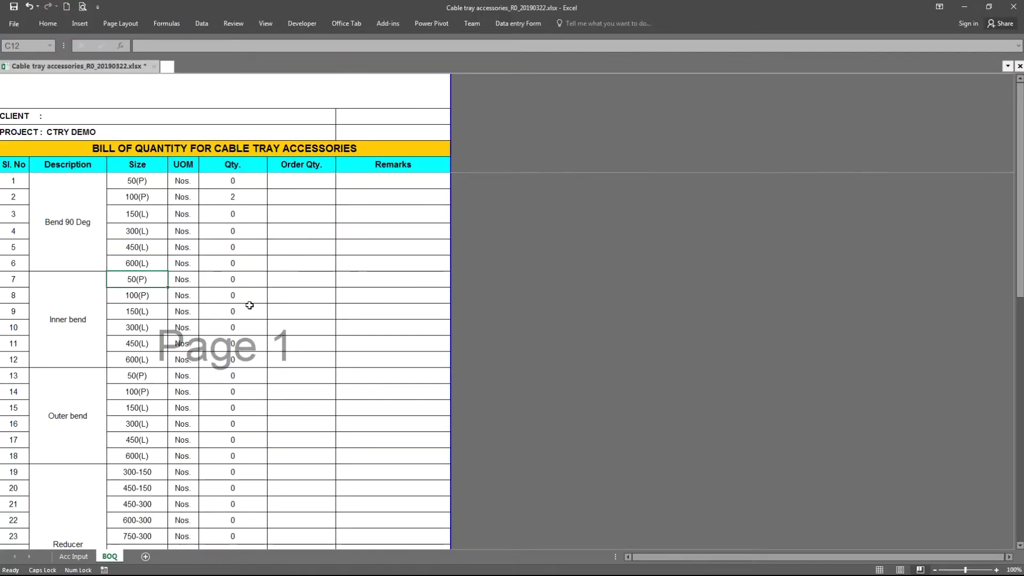
pyautogui.click(72, 557)
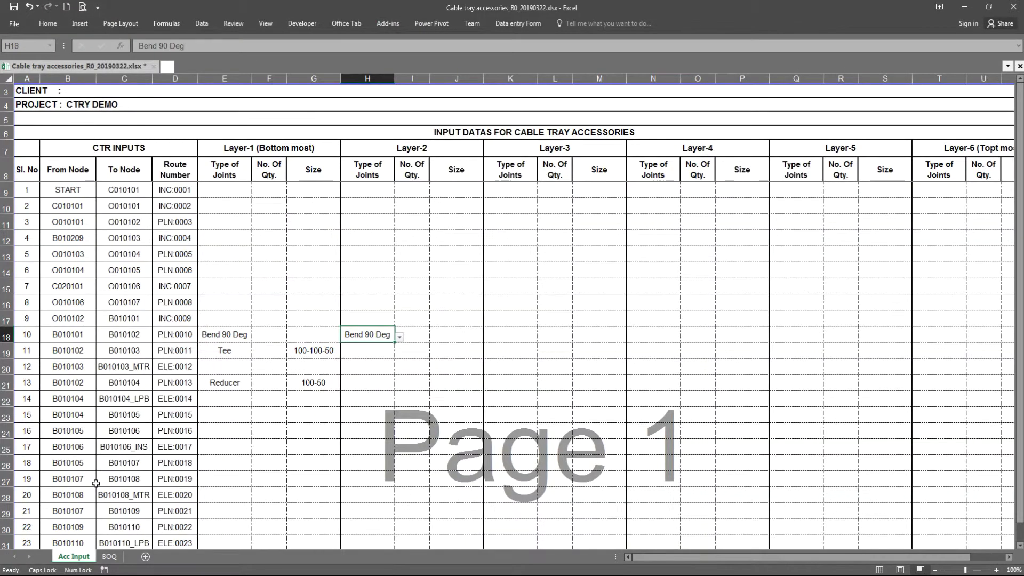
pyautogui.click(219, 369)
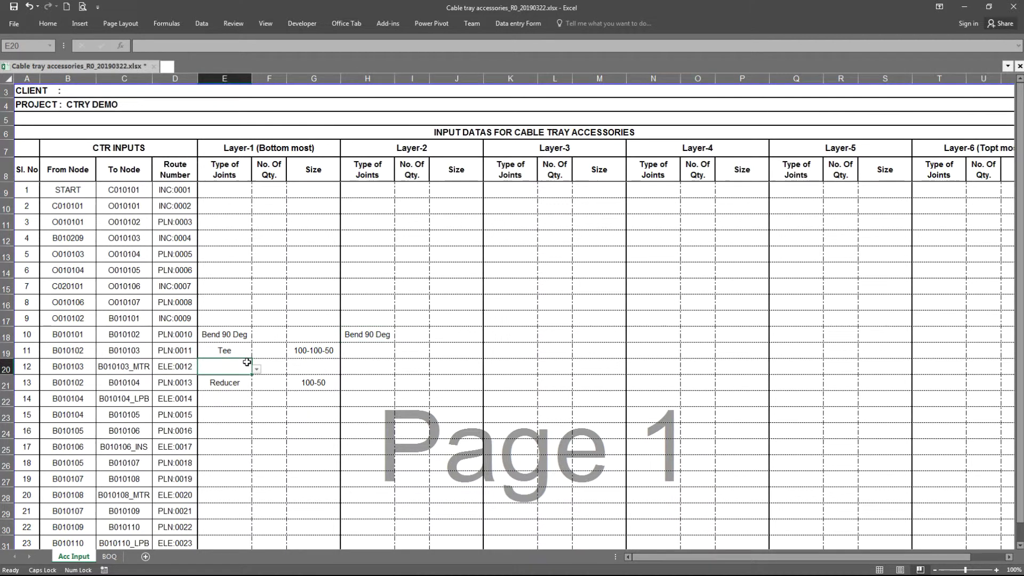
pyautogui.click(257, 369)
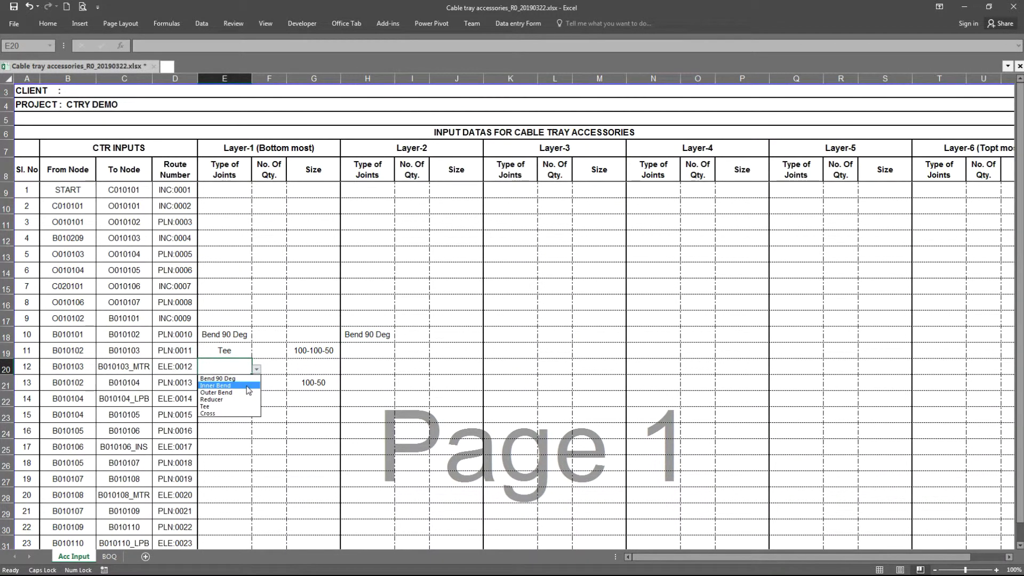
pyautogui.click(248, 390)
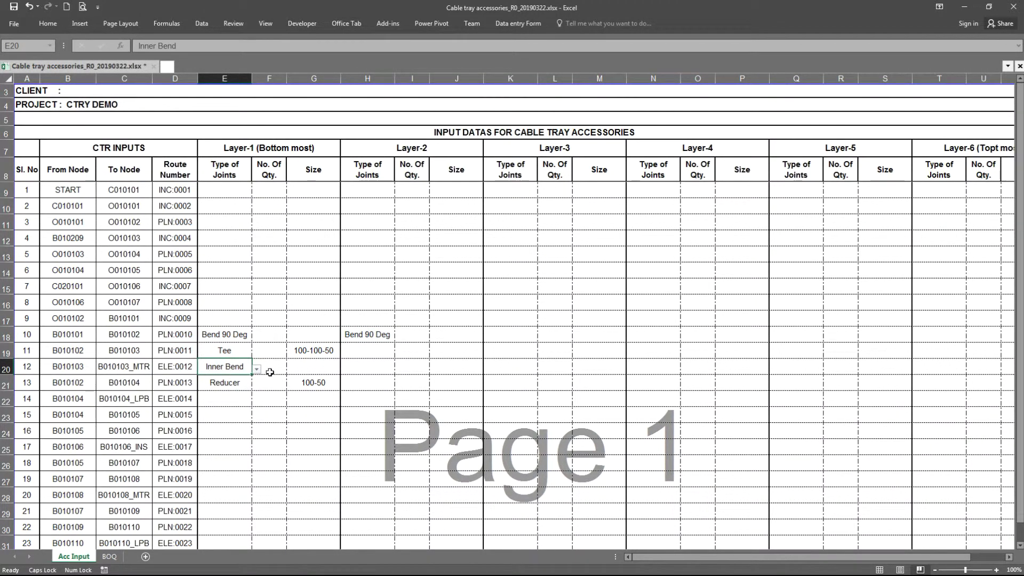
# Check route ELE:0012's tray size in AutoCAD against the 50(P) Inner bend row in Excel and look through the remaining BOQ rows
pyautogui.hotkey('alt', 'Tab')
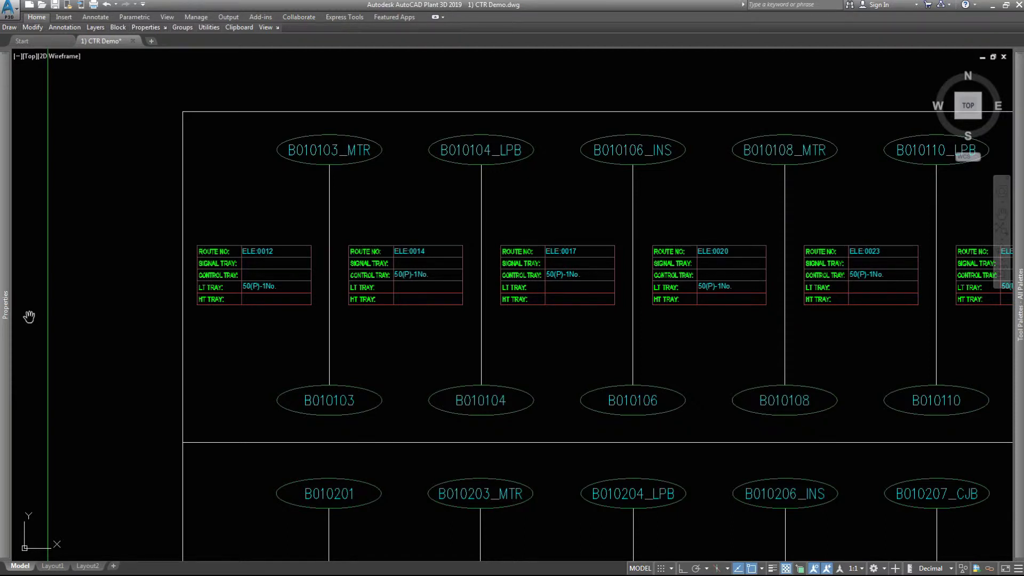
pyautogui.hotkey('alt', 'Tab')
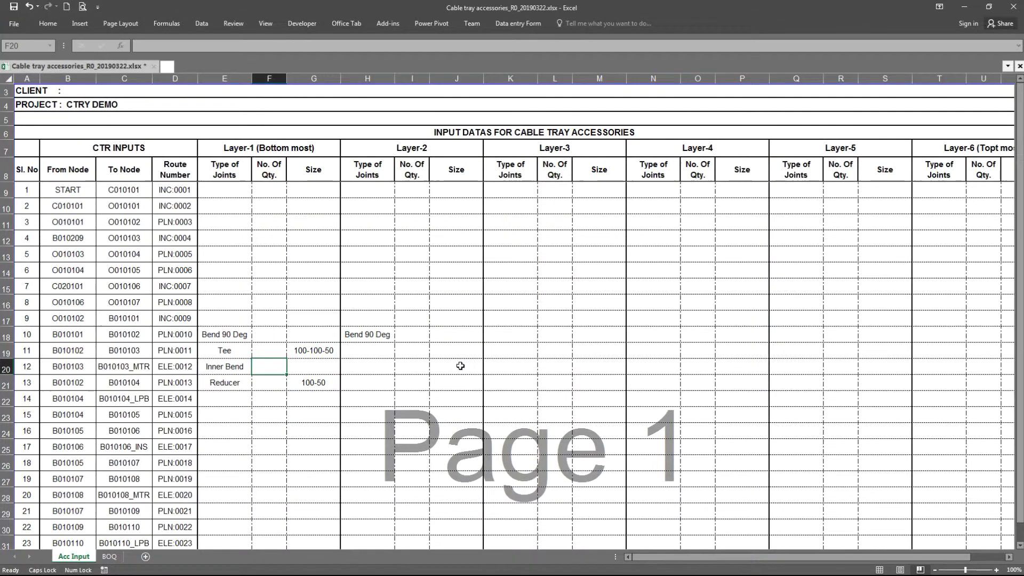
pyautogui.click(110, 557)
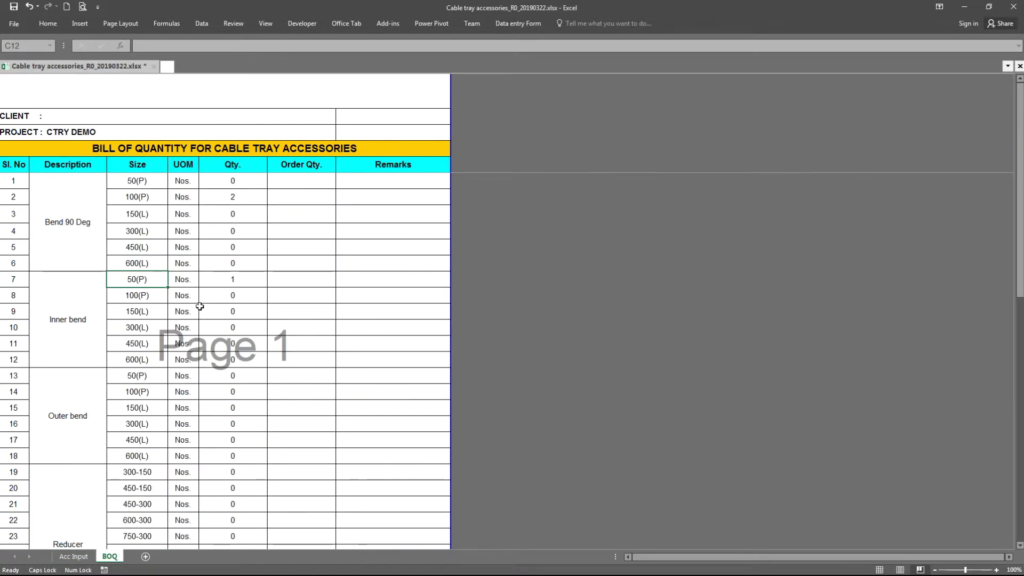
pyautogui.click(216, 279)
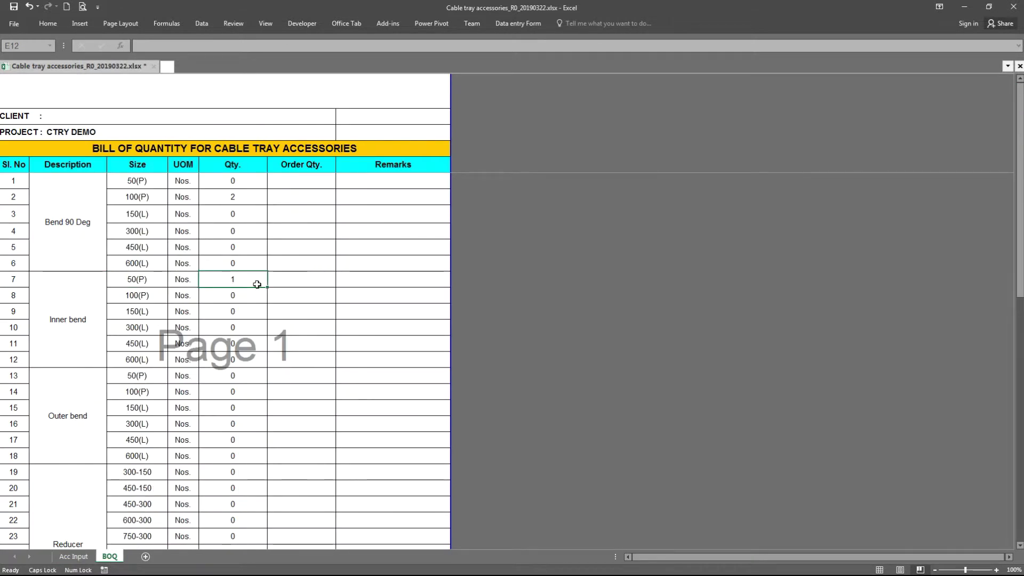
pyautogui.press('Delete')
pyautogui.scroll(-9, 216, 421)
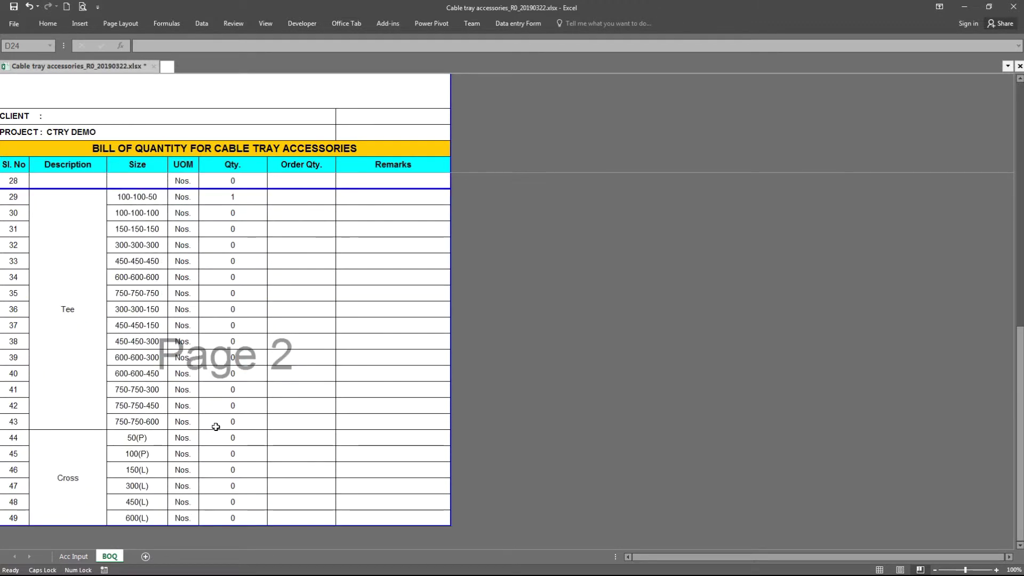
pyautogui.scroll(-1, 216, 426)
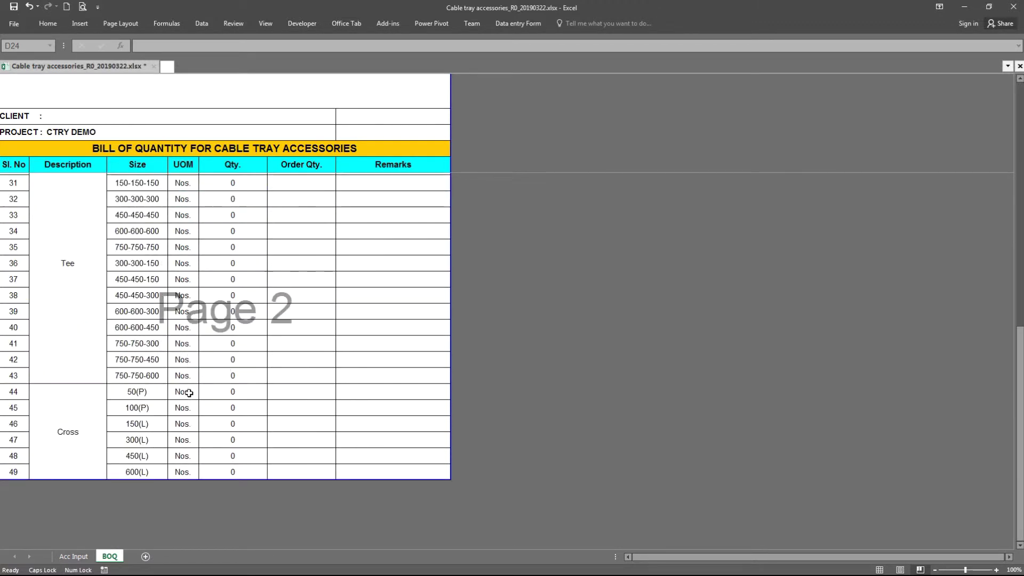
pyautogui.scroll(10, 189, 393)
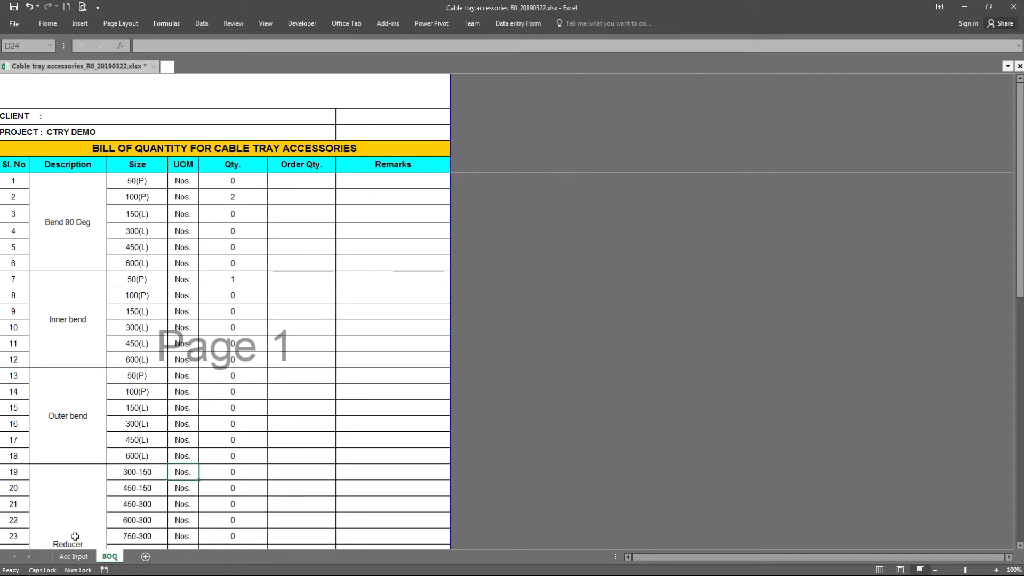
# Examine all six layers on the Acc Input sheet, especially the Layer-1 quantity cells for routes PLN:0010 and PLN:0011, and return to the BOQ sheet
pyautogui.click(73, 557)
pyautogui.click(388, 304)
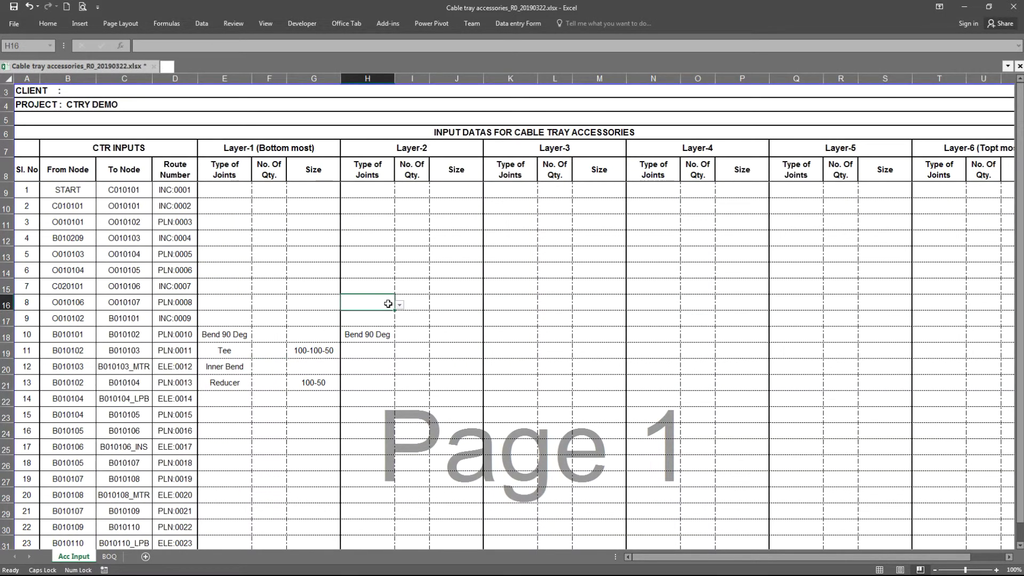
pyautogui.scroll(-1, 388, 296)
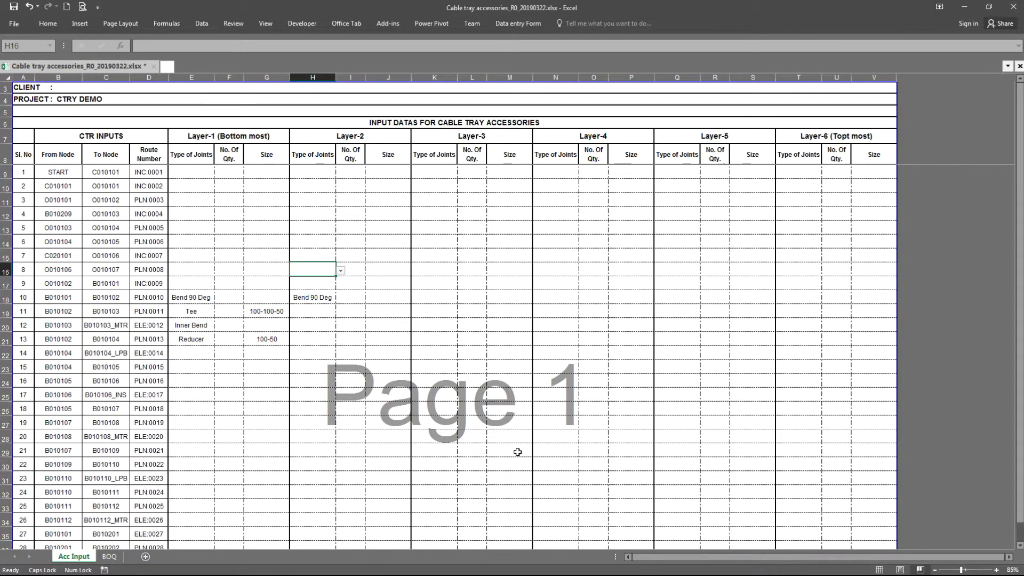
pyautogui.click(229, 297)
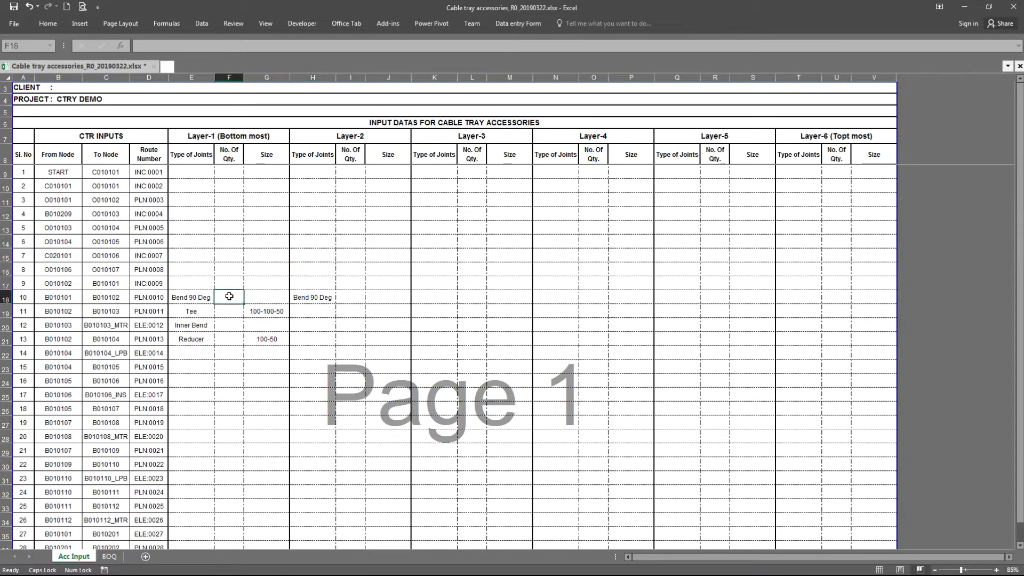
pyautogui.click(222, 314)
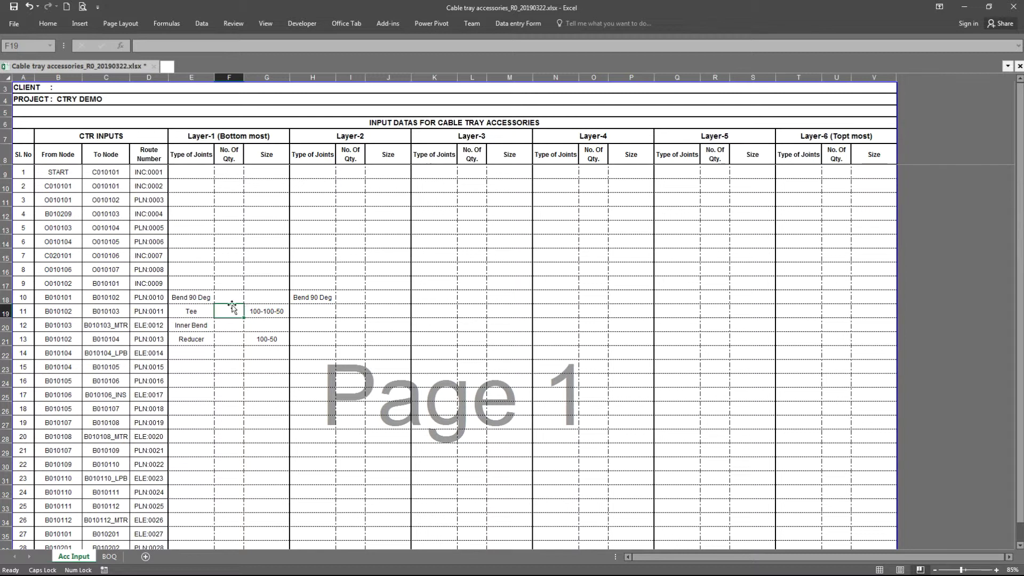
pyautogui.click(110, 556)
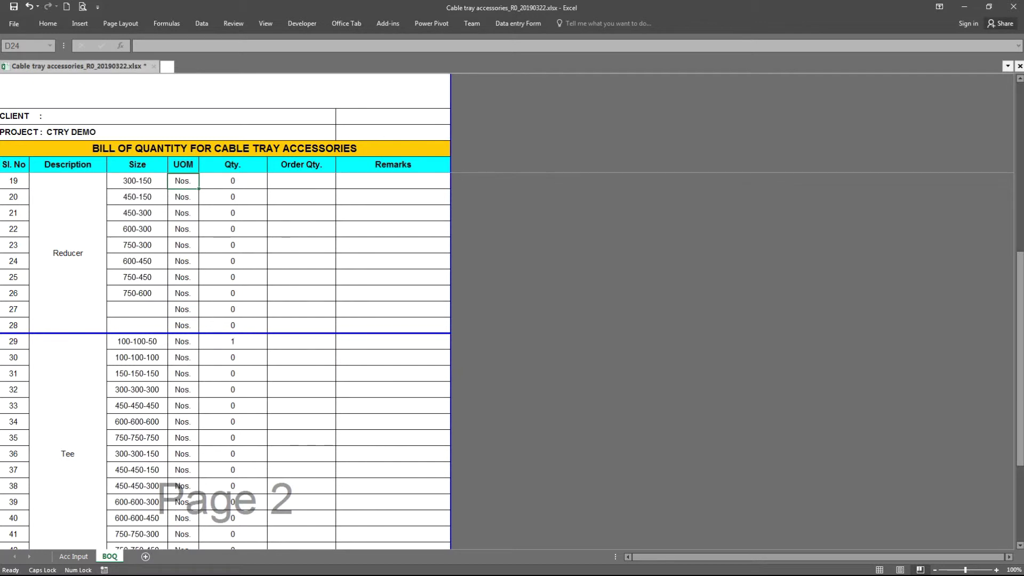
# Switch to Word and add the note "WE NEED MORE QUANTITY" below the inner bend note
pyautogui.hotkey('alt', 'Tab')
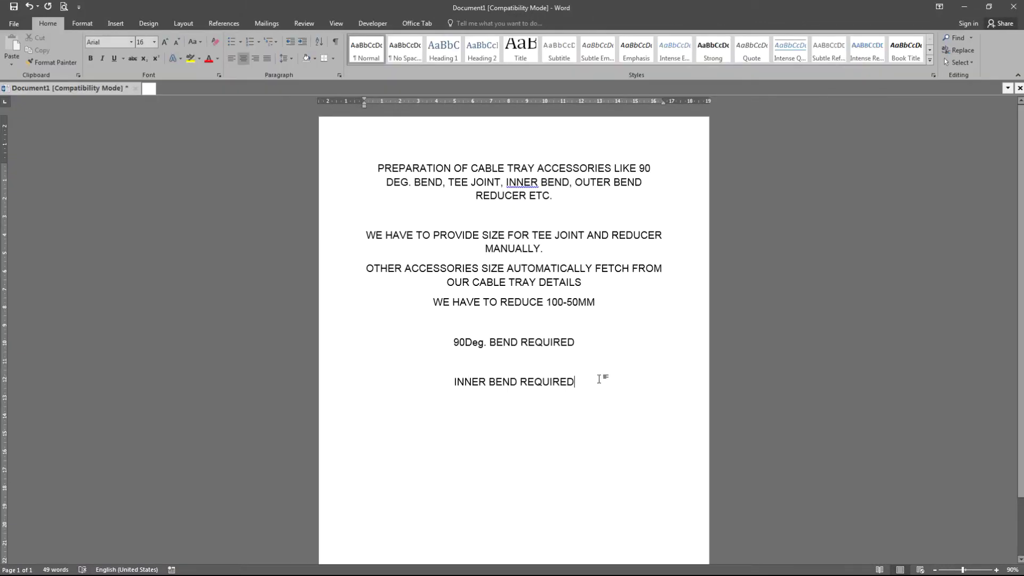
pyautogui.press('Return')
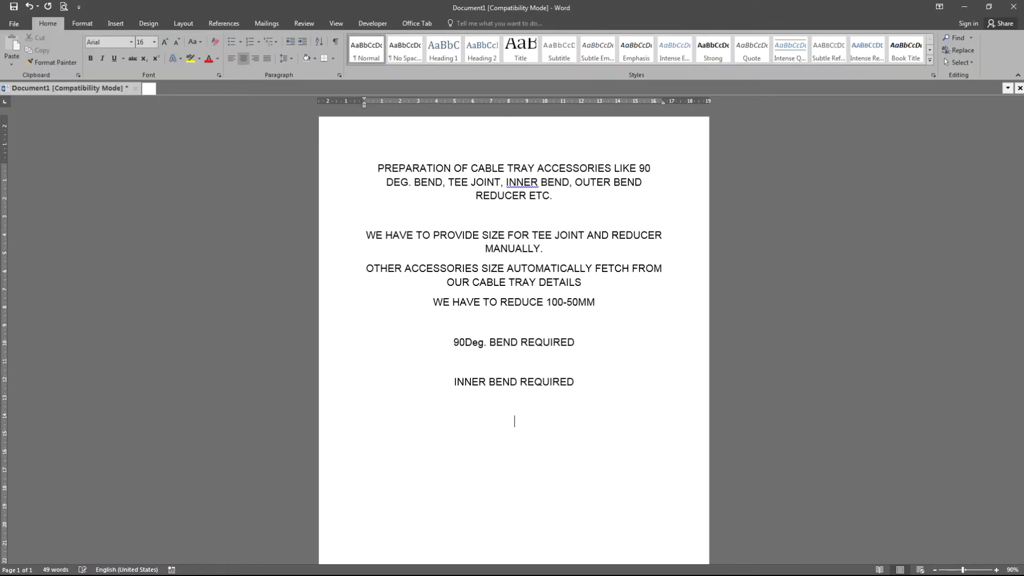
pyautogui.write('WE NEED MORE QUANTITY')
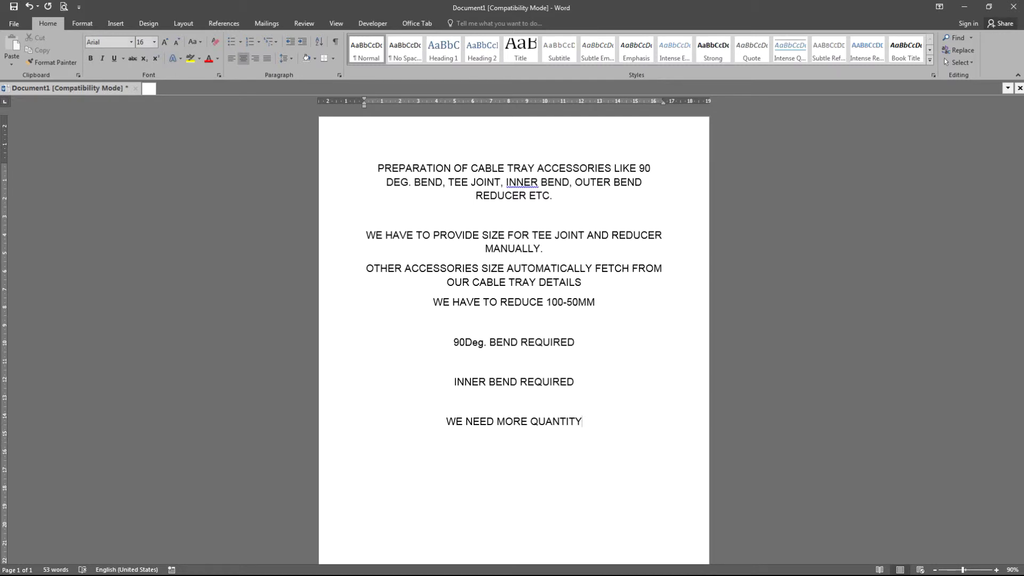
# Return to Excel's Acc Input sheet and set the Layer-1 Tee quantity for route PLN:0011 to 3
pyautogui.hotkey('alt', 'Tab')
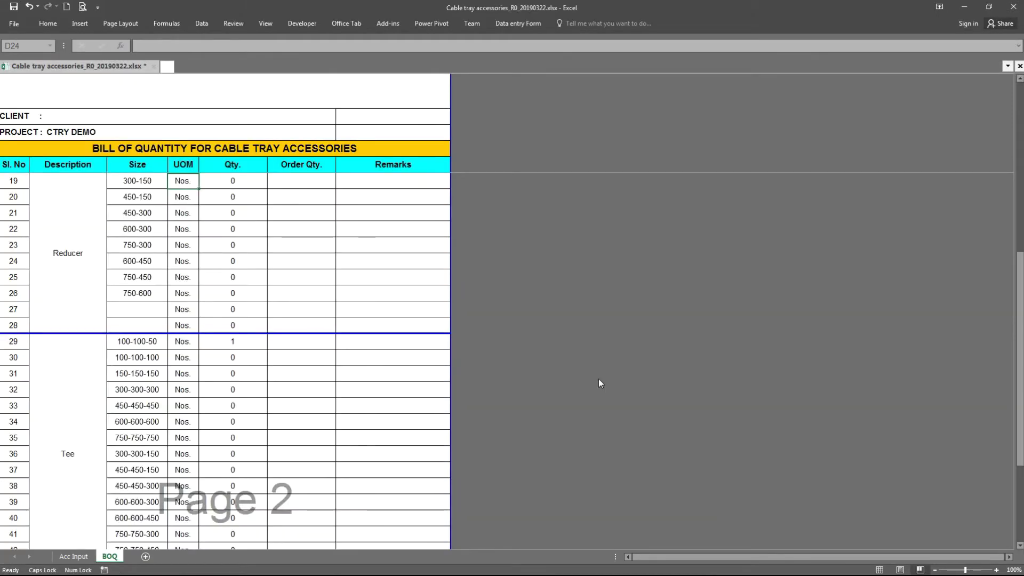
pyautogui.click(74, 556)
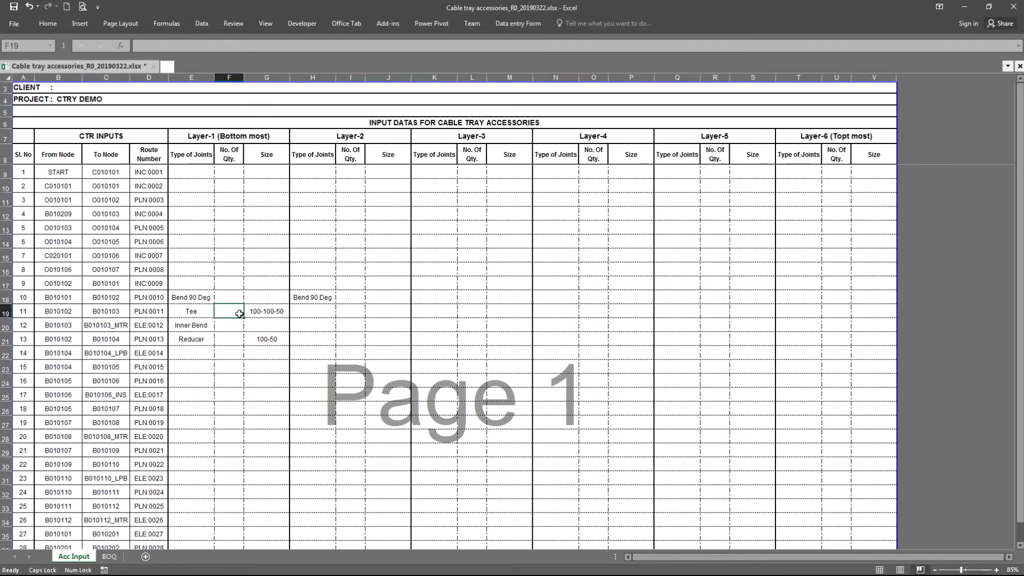
pyautogui.write('3')
pyautogui.press('Return')
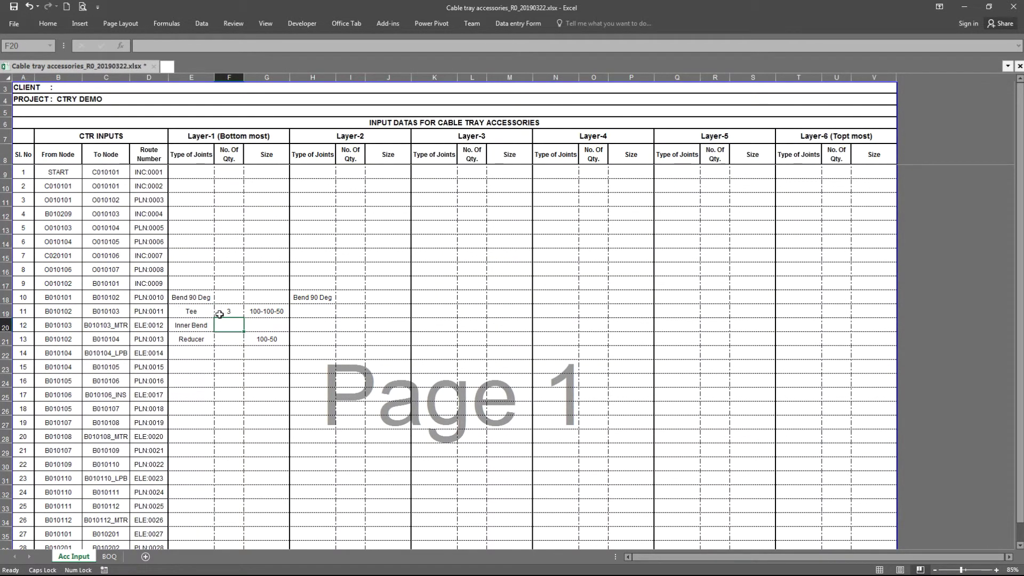
# Check the 100-100-50 Tee quantity on the BOQ sheet, review the notes in Word, and return to Excel
pyautogui.click(110, 557)
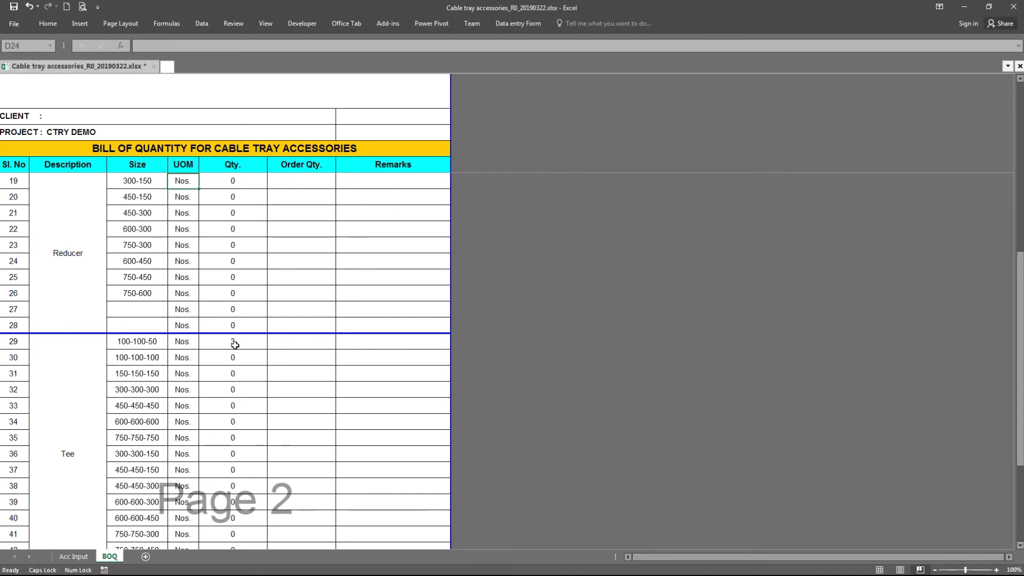
pyautogui.hotkey('alt', 'Tab')
pyautogui.hotkey('alt', 'Tab')
pyautogui.hotkey('alt', 'Tab')
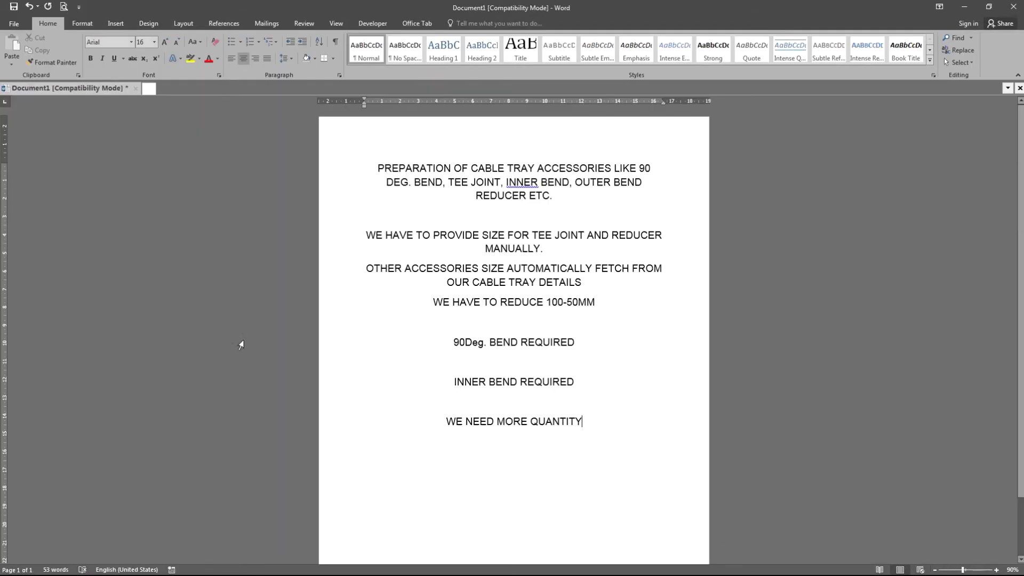
pyautogui.hotkey('alt', 'Tab')
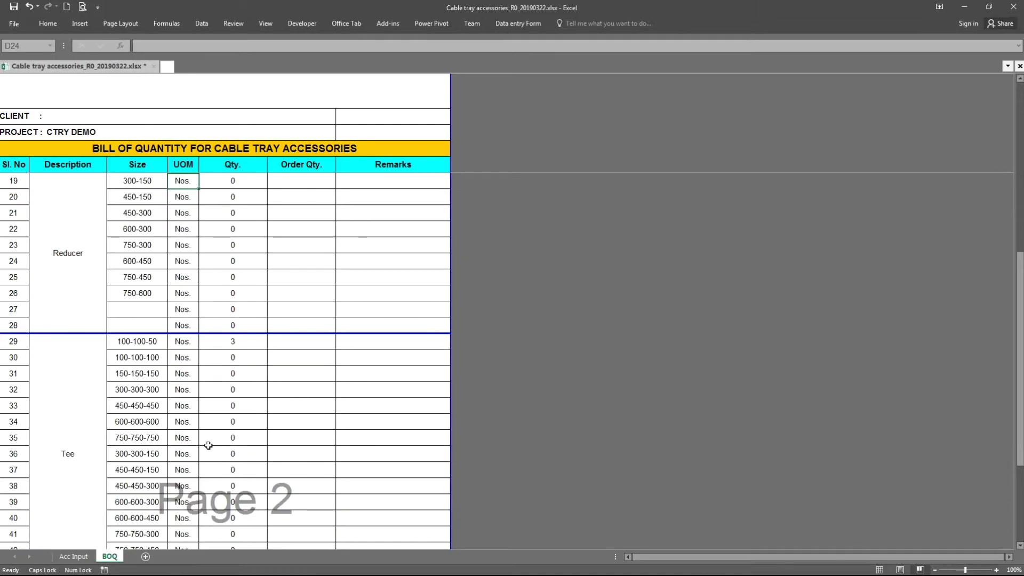
# Clear the Layer-1 Tee quantity for route PLN:0011 on the Acc Input sheet and check the 100-100-50 Tee row in the BOQ
pyautogui.click(74, 556)
pyautogui.click(228, 312)
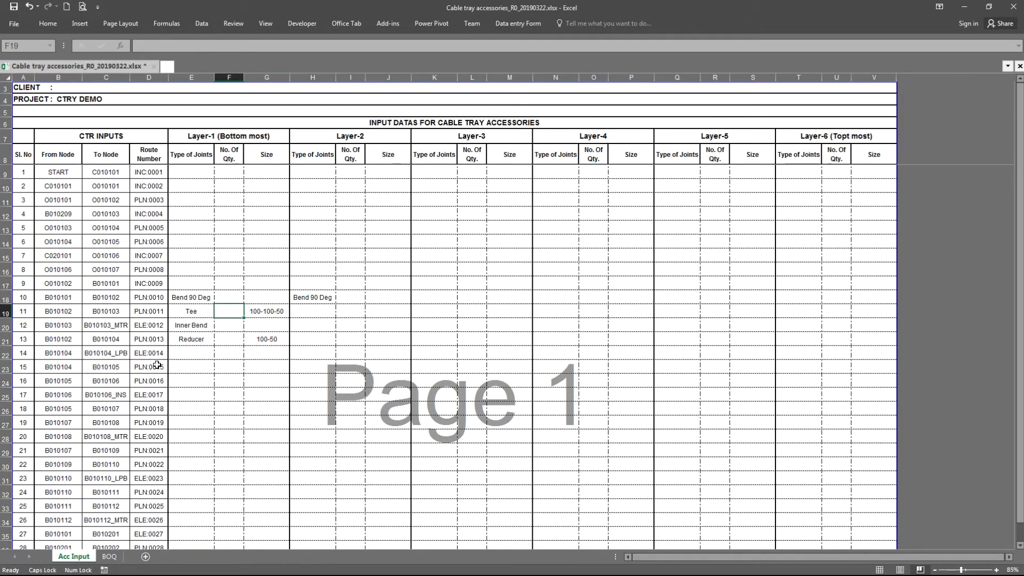
pyautogui.click(109, 556)
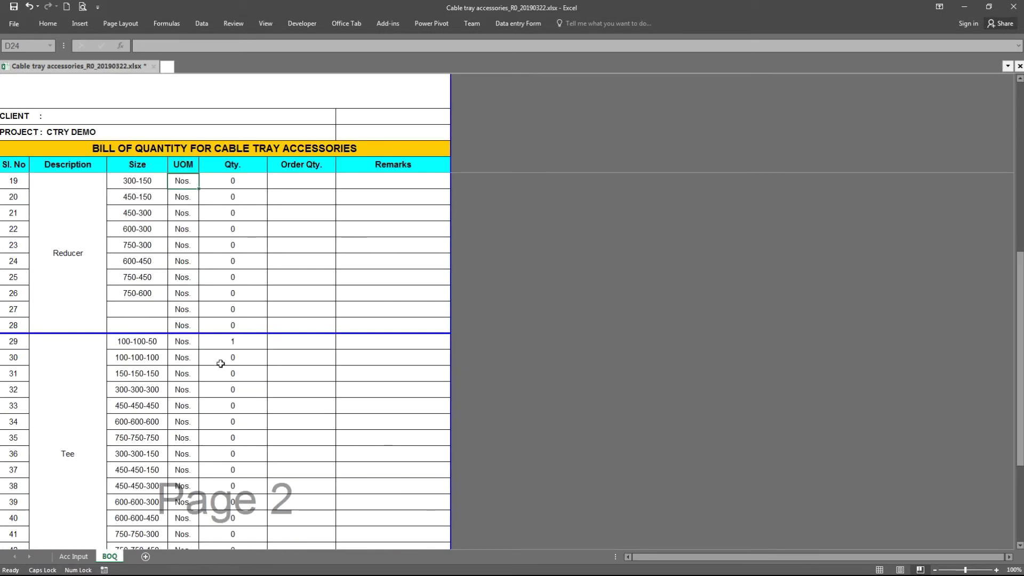
# Return to the Acc Input sheet and look through the route rows beyond the filled joint entries
pyautogui.click(74, 556)
pyautogui.scroll(-12, 212, 318)
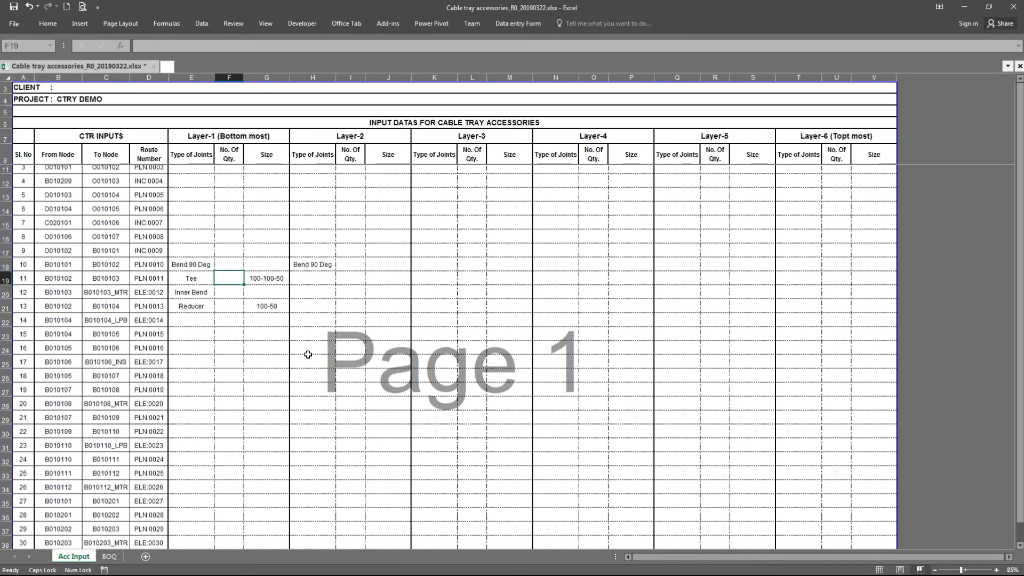
pyautogui.scroll(12, 277, 395)
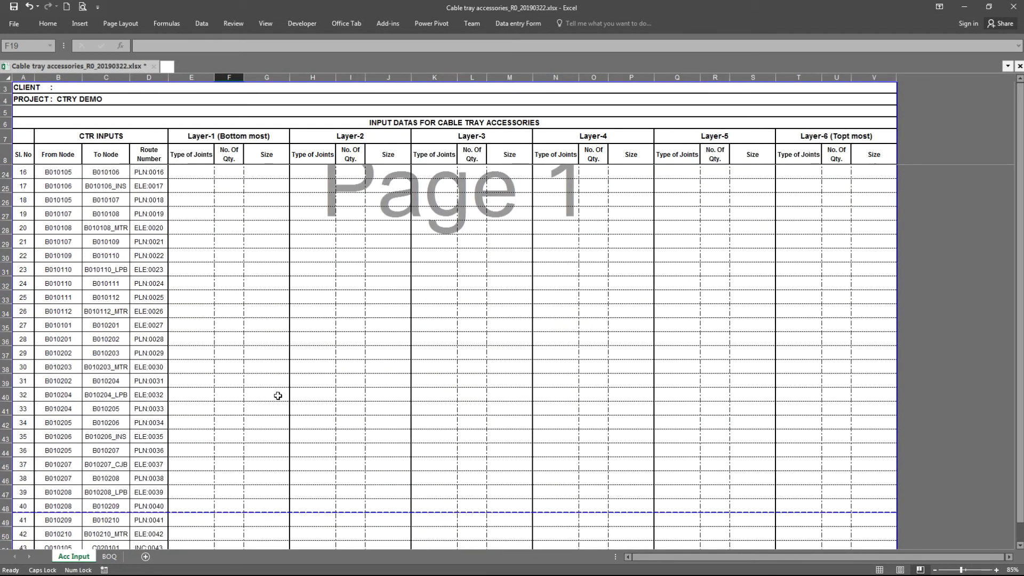